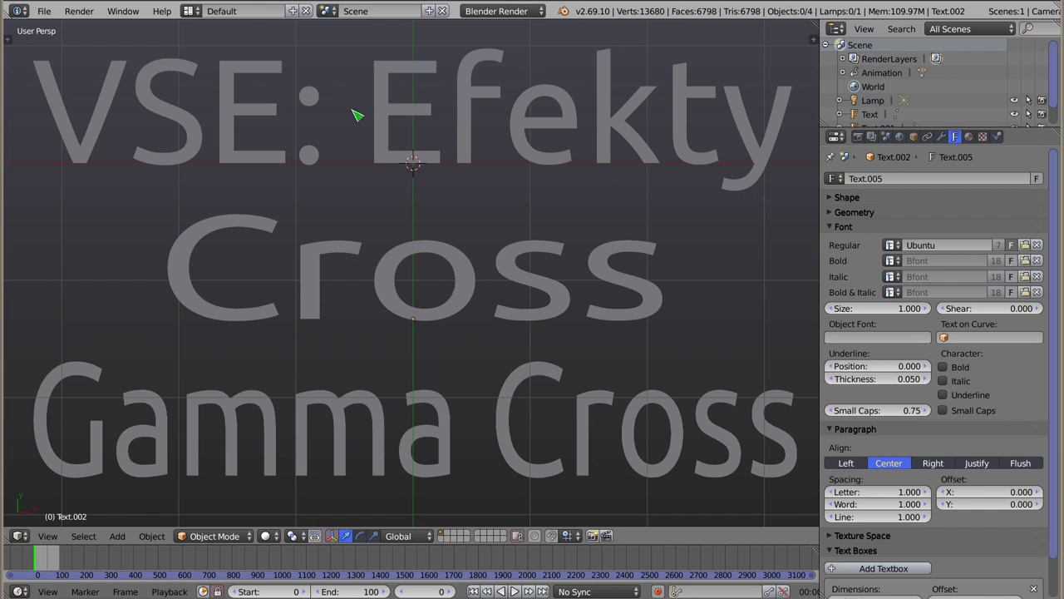
# - Switch to the Video Editing layout and add a Color effect strip on channel 1
pyautogui.click(190, 10)
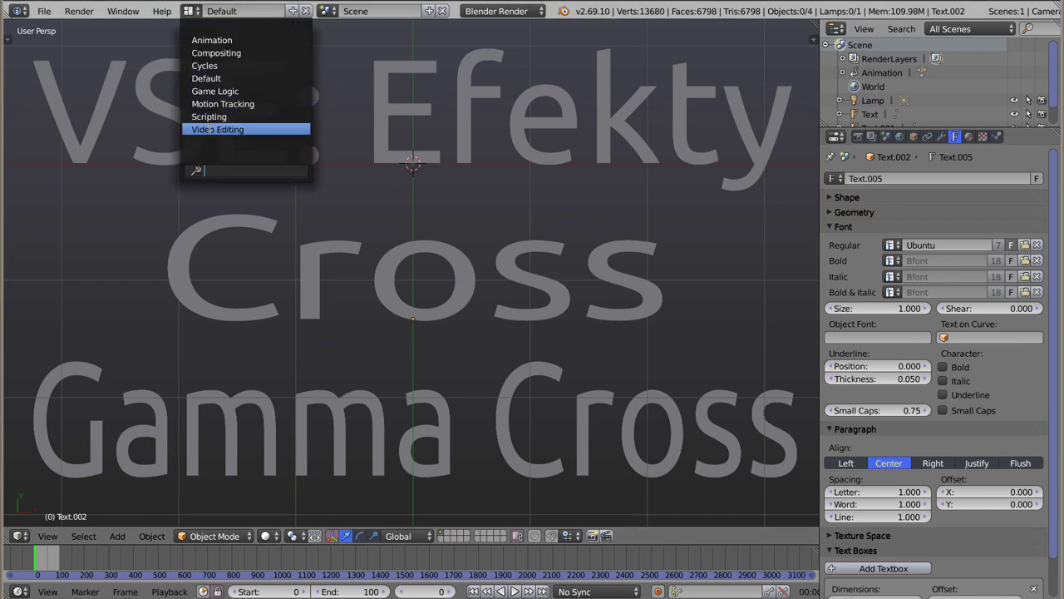
pyautogui.click(211, 129)
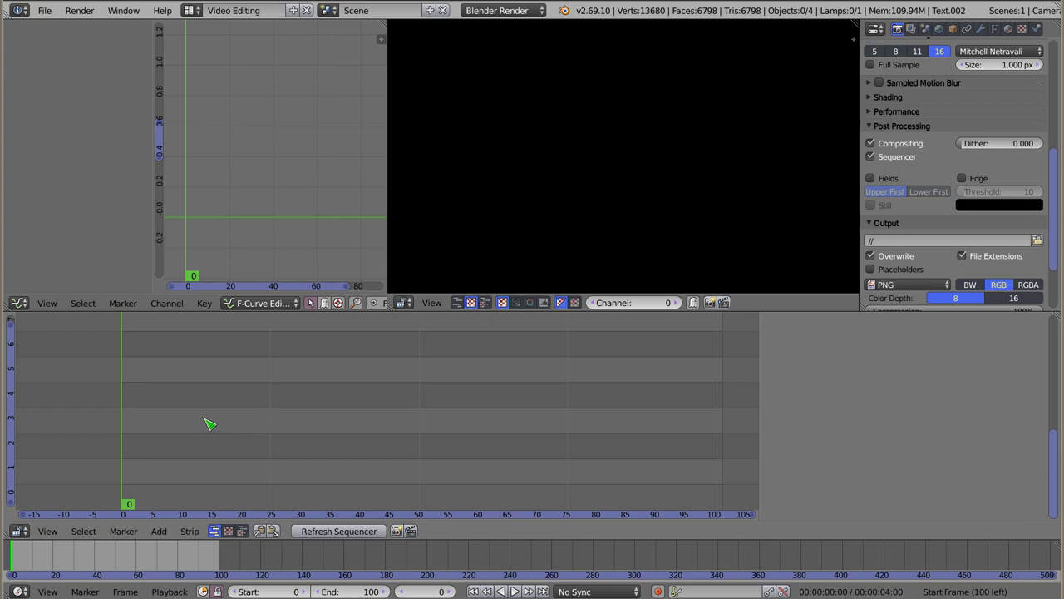
pyautogui.hotkey('shift', 'a')
pyautogui.click(267, 374)
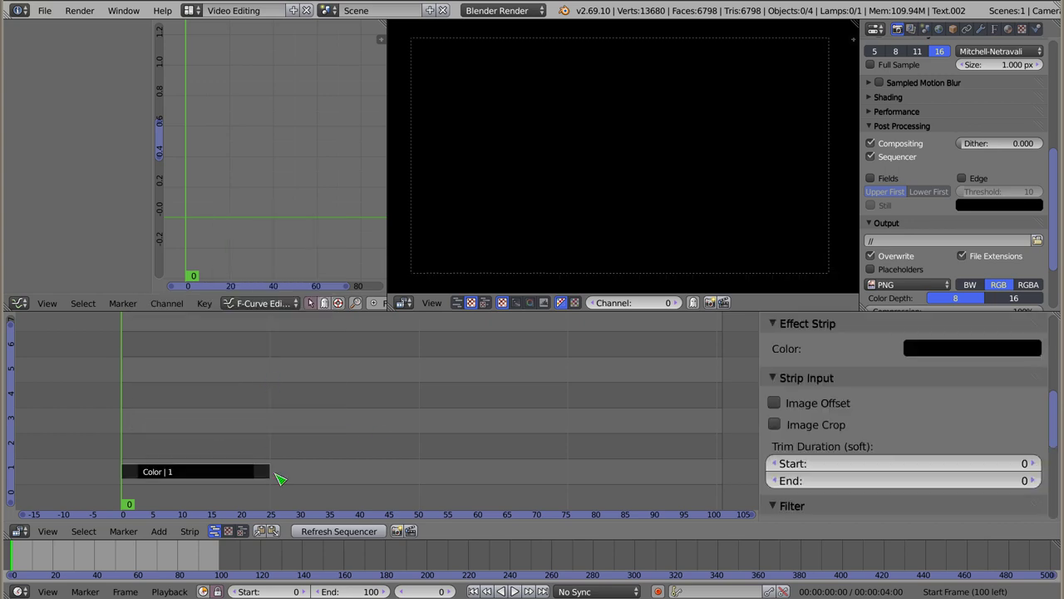
# - Duplicate it as Color.001 on channel 2 from frame 25, then reselect the original at frame 0
pyautogui.hotkey('shift', 'd')
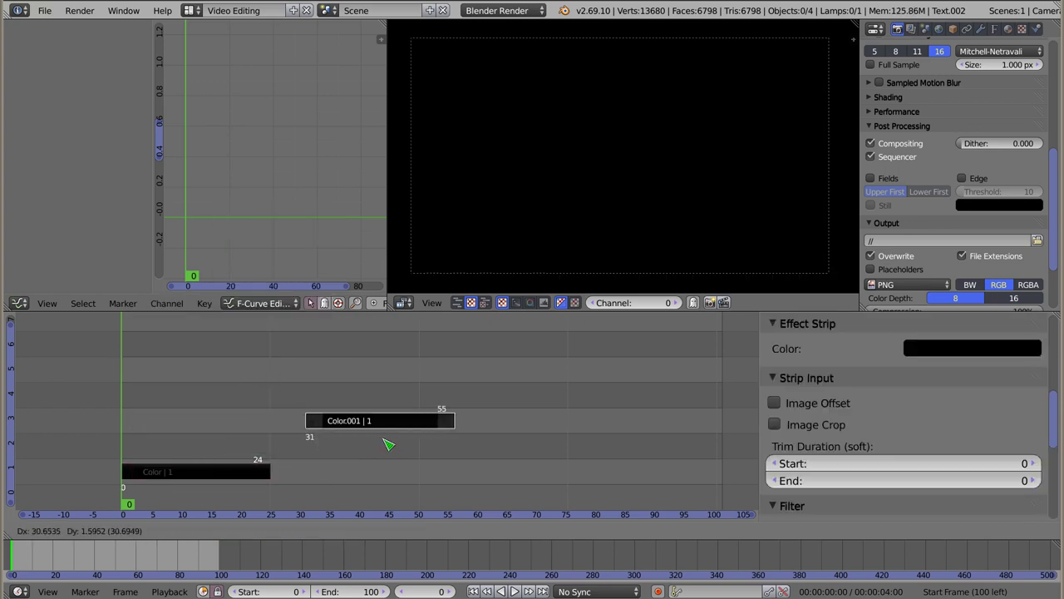
pyautogui.click(355, 457)
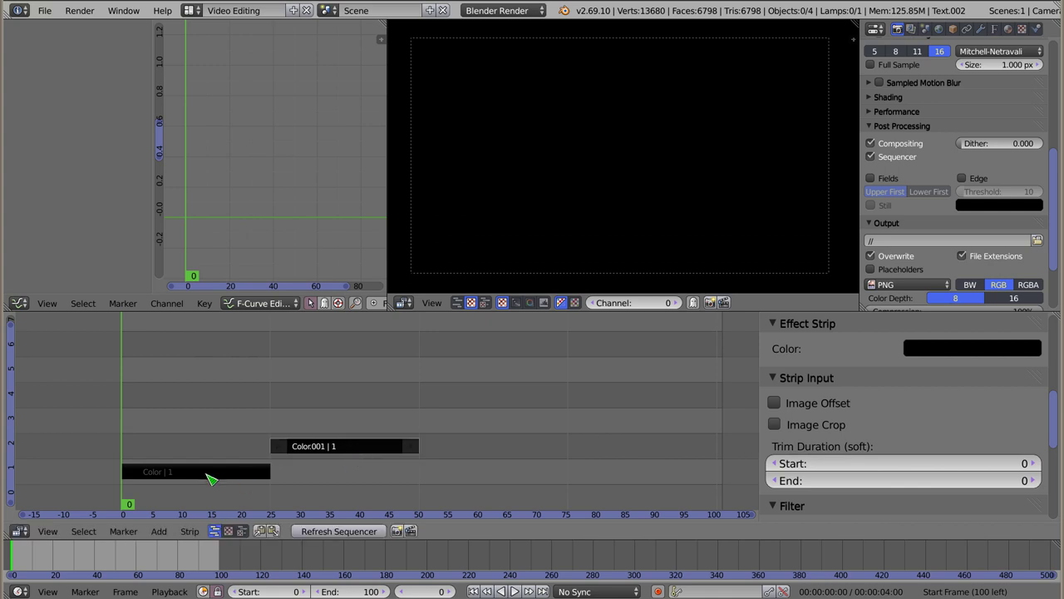
pyautogui.rightClick(208, 474)
pyautogui.click(206, 479)
pyautogui.click(114, 481)
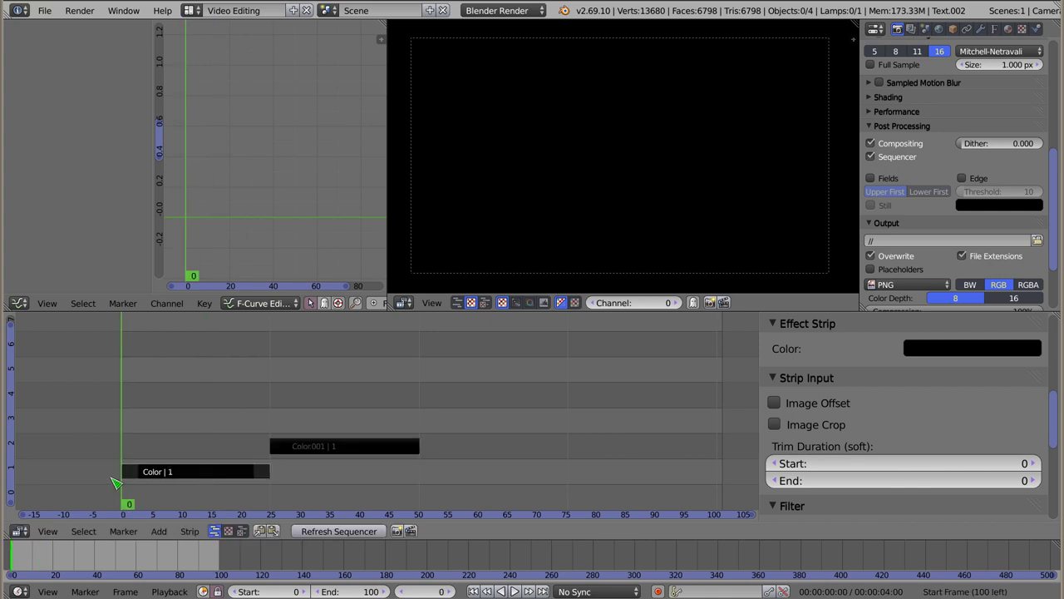
pyautogui.click(956, 349)
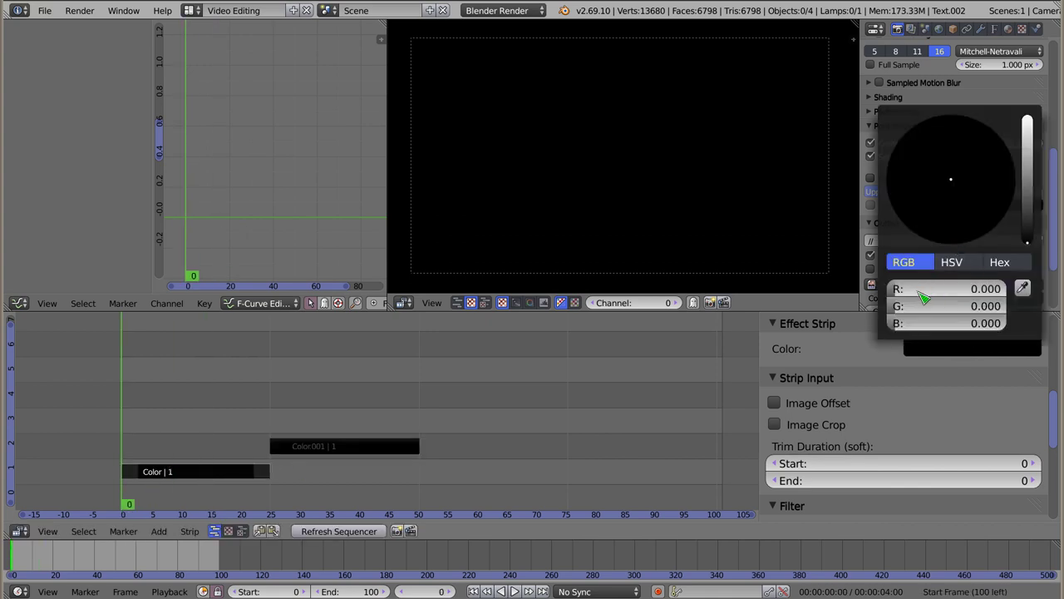
# - Make the Color strip red (R 1) and the Color.001 strip green (G 1)
pyautogui.click(923, 288)
pyautogui.write('1')
pyautogui.press('Return')
pyautogui.rightClick(332, 447)
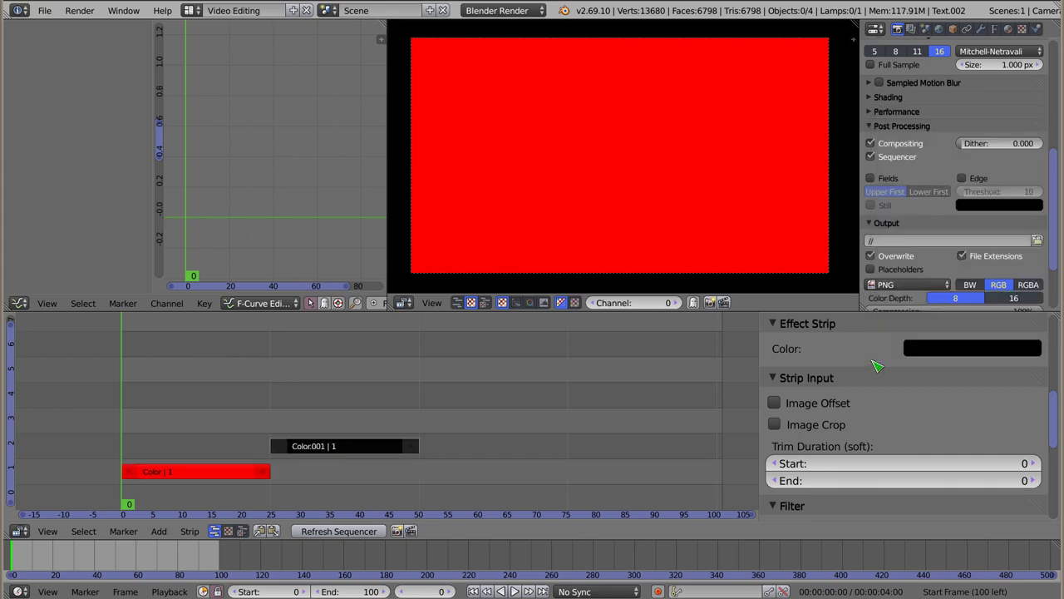
pyautogui.click(960, 355)
pyautogui.click(962, 306)
pyautogui.write('1')
pyautogui.press('Return')
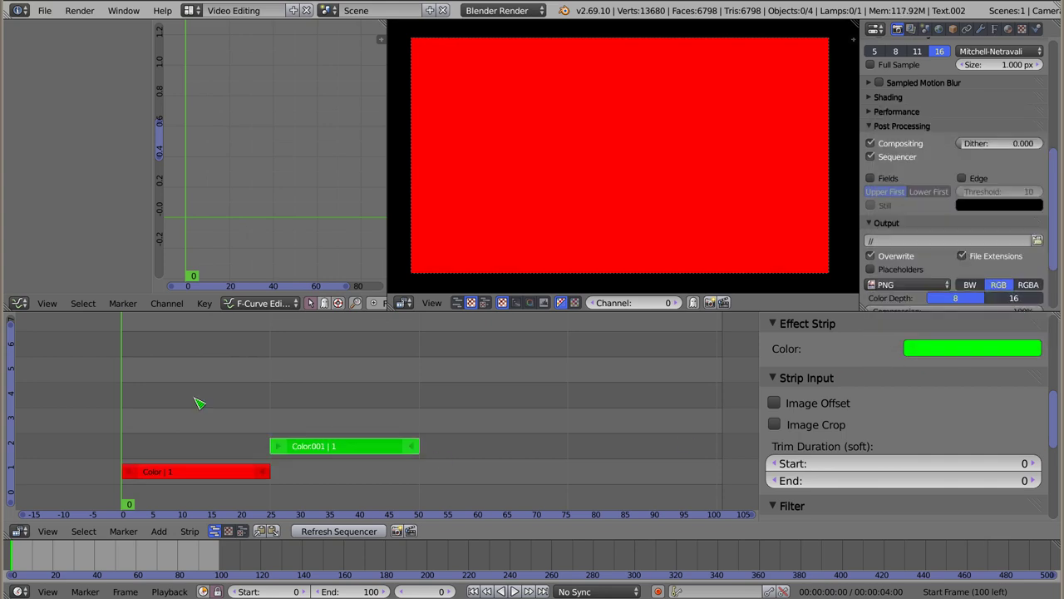
# - Slide green Color.001 back to frame 0 above the red strip and select both strips
pyautogui.rightClick(236, 472)
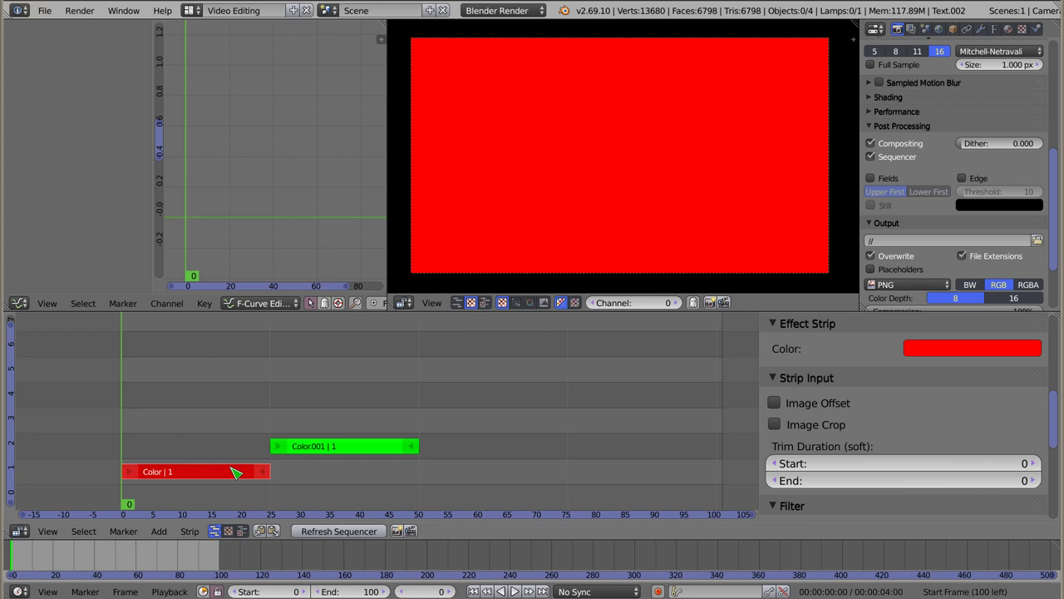
pyautogui.rightClick(333, 448)
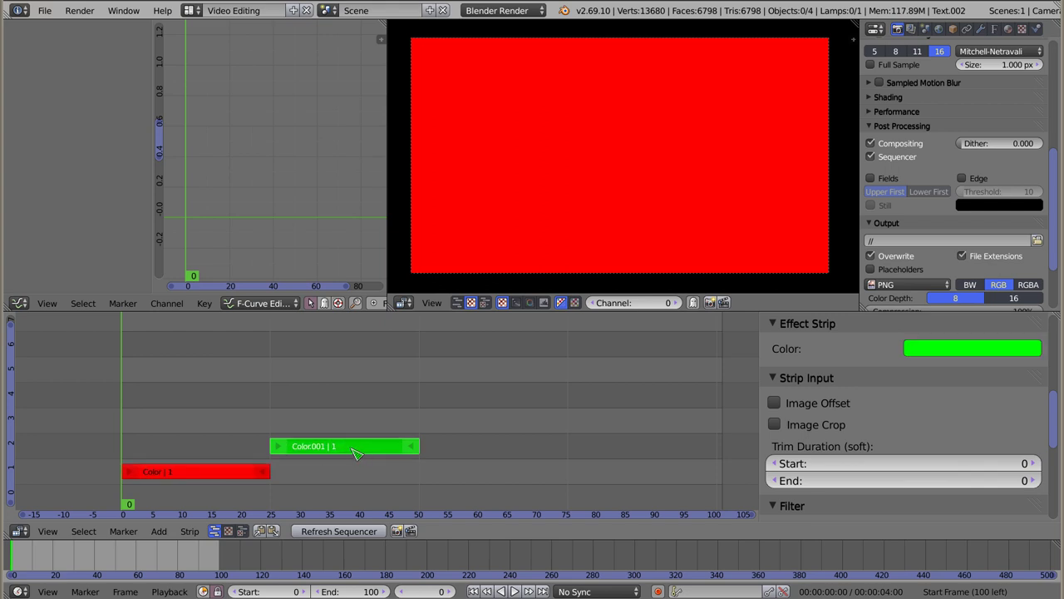
pyautogui.press('g')
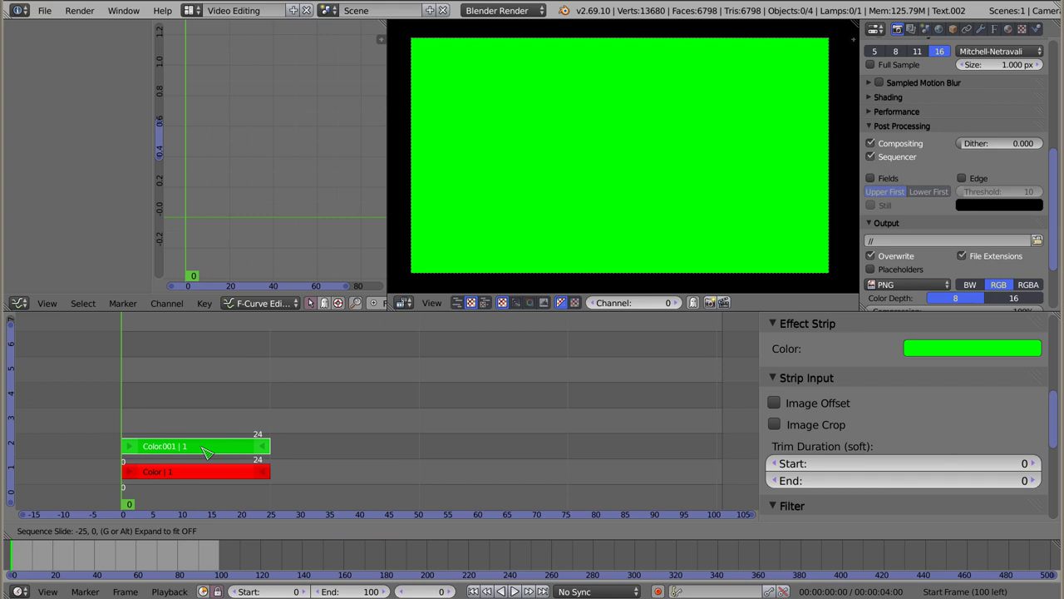
pyautogui.click(206, 450)
pyautogui.rightClick(198, 471)
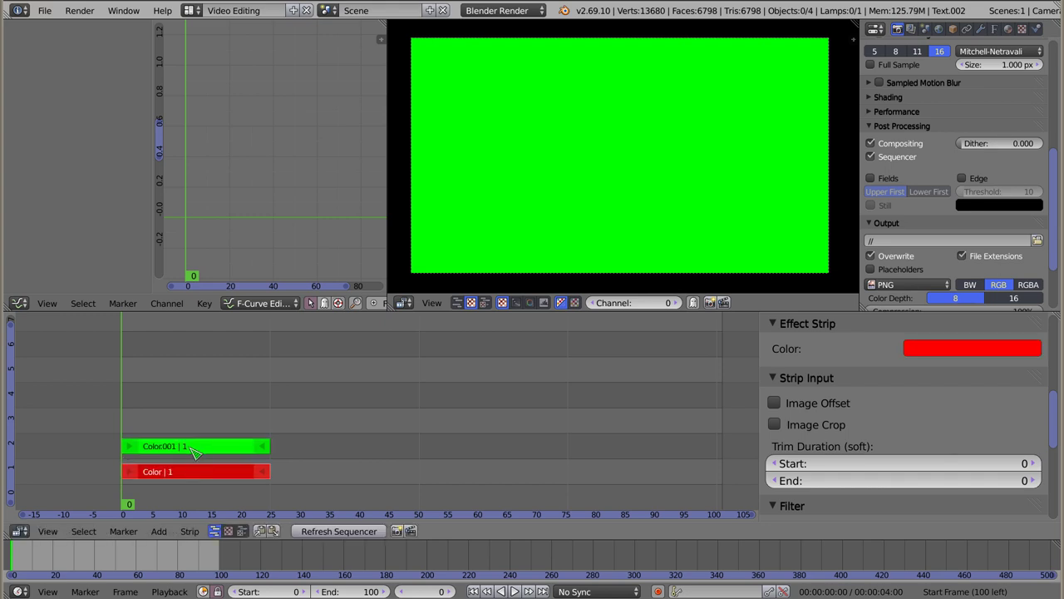
pyautogui.rightClick(195, 449)
pyautogui.hotkey('shift', 'a')
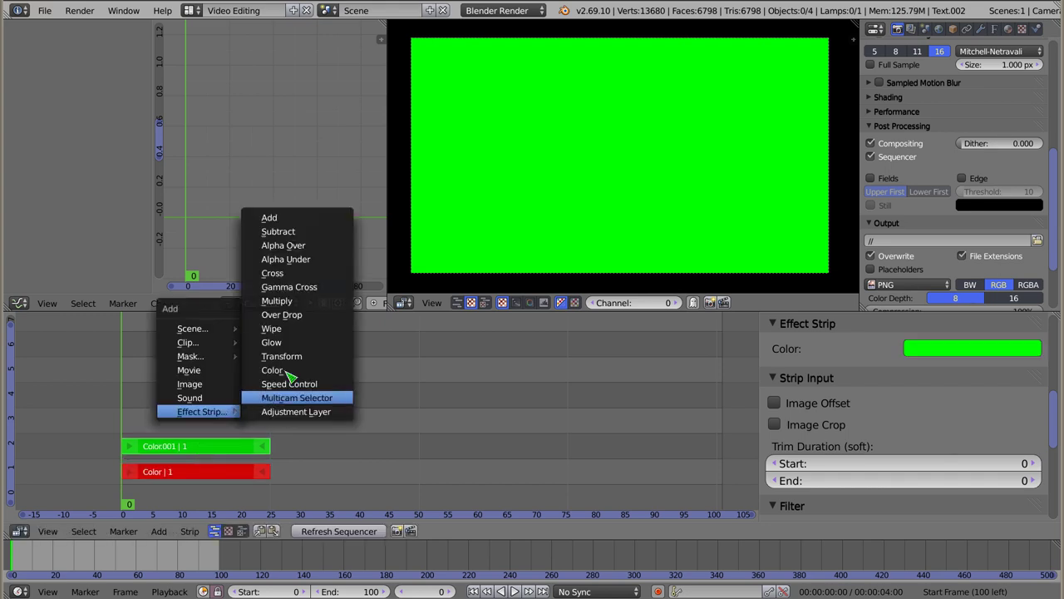
# - Add a Cross effect on channel 3 between the red and green strips and scrub to preview the fade
pyautogui.click(272, 272)
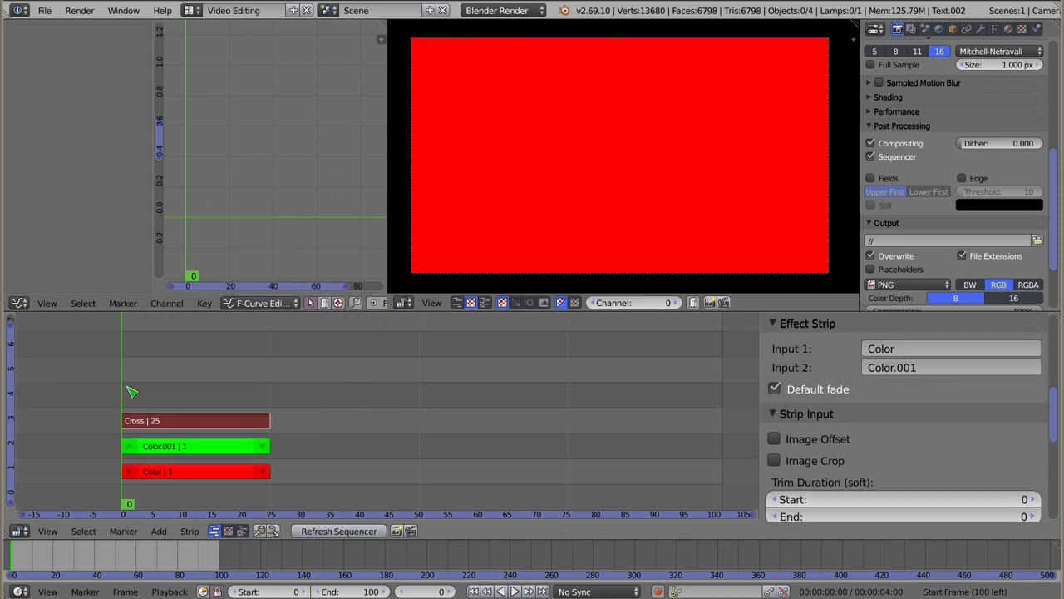
pyautogui.moveTo(125, 393)
pyautogui.mouseDown()
pyautogui.moveTo(275, 394)
pyautogui.moveTo(222, 394)
pyautogui.mouseUp()
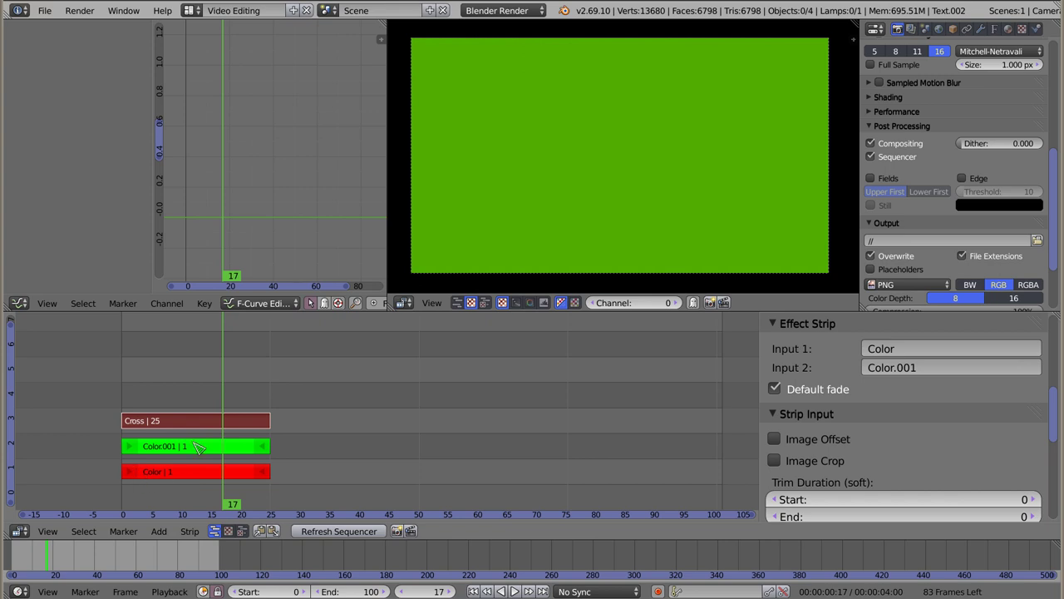
# - Duplicate both colour strips to frames 25–50 and join the copies with a Gamma Cross effect
pyautogui.rightClick(203, 450)
pyautogui.rightClick(203, 478)
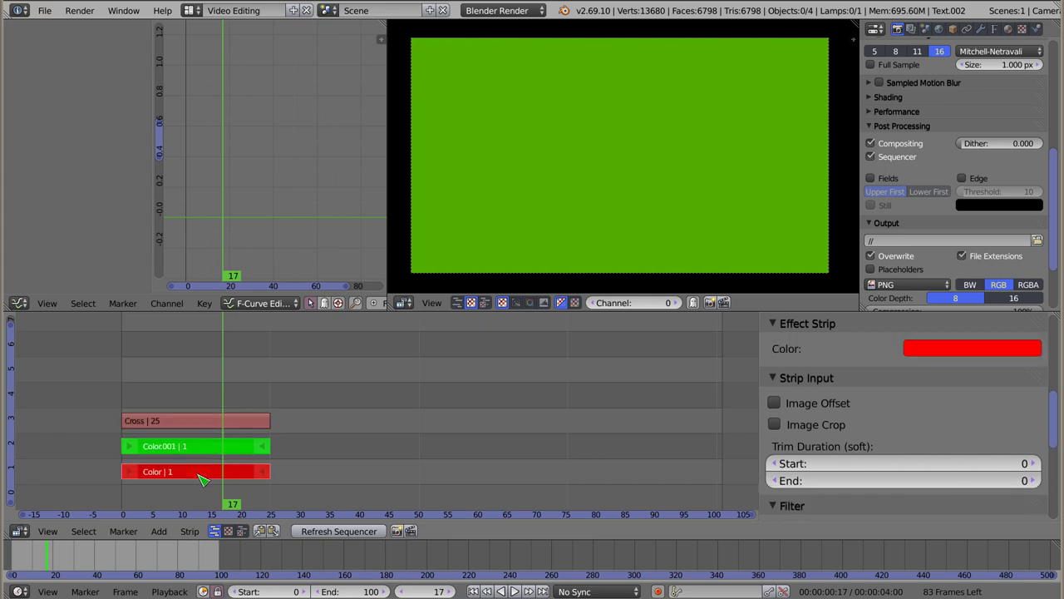
pyautogui.hotkey('shift', 'd')
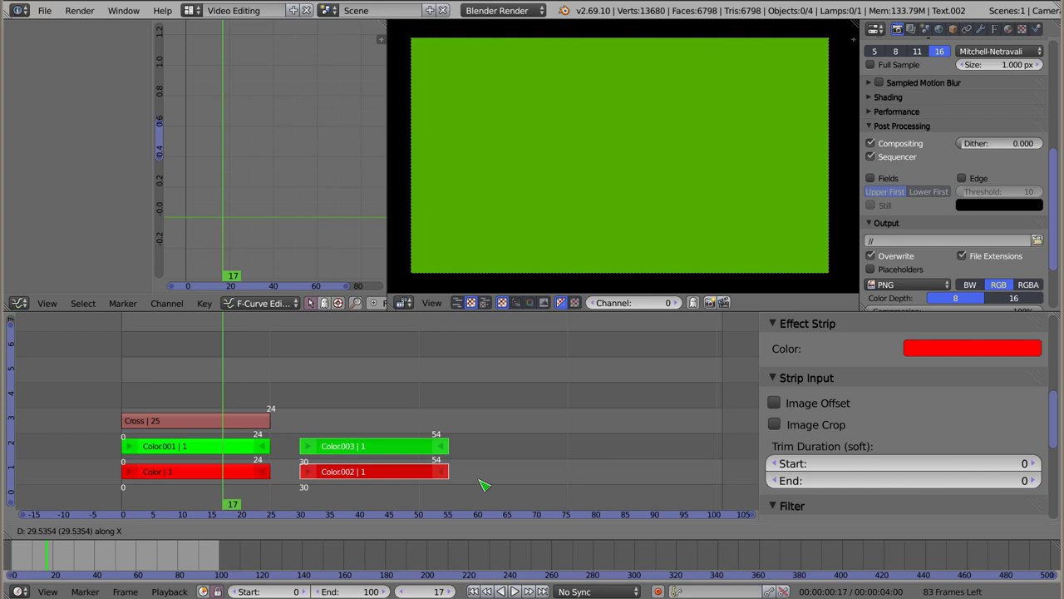
pyautogui.click(458, 487)
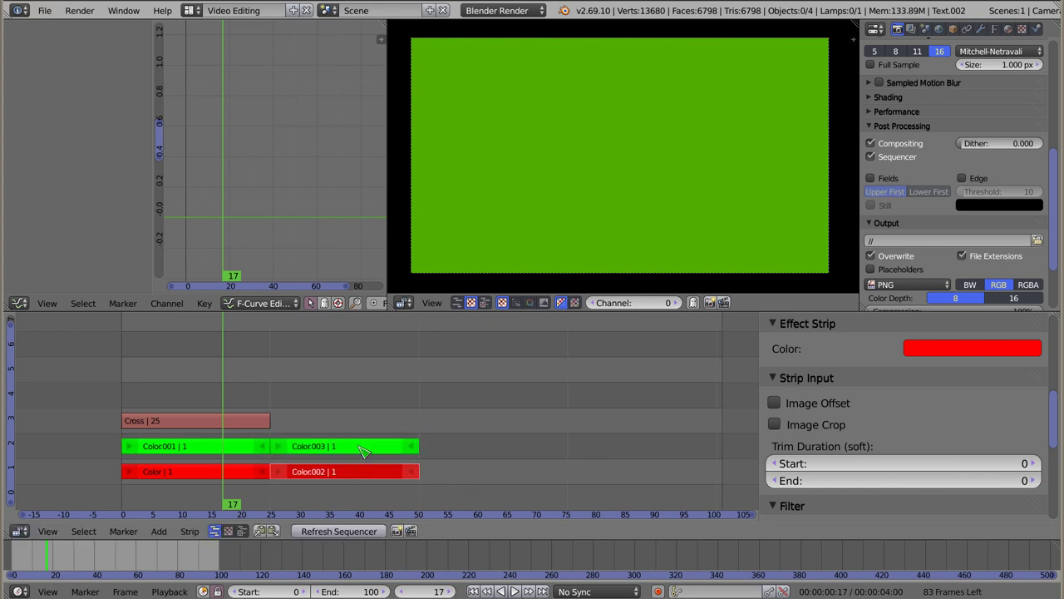
pyautogui.rightClick(363, 450)
pyautogui.hotkey('shift', 'a')
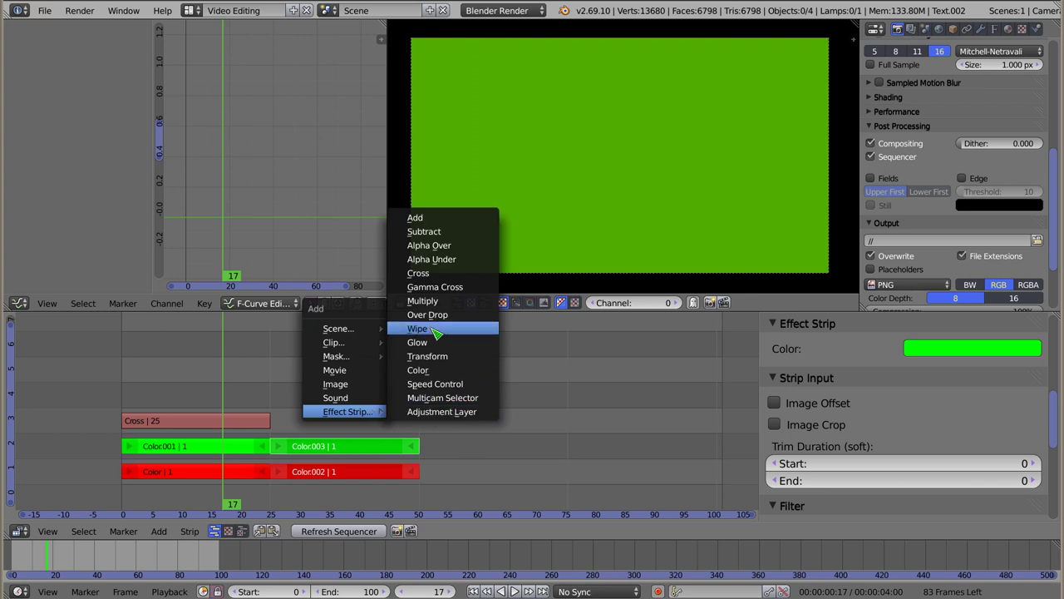
pyautogui.click(434, 287)
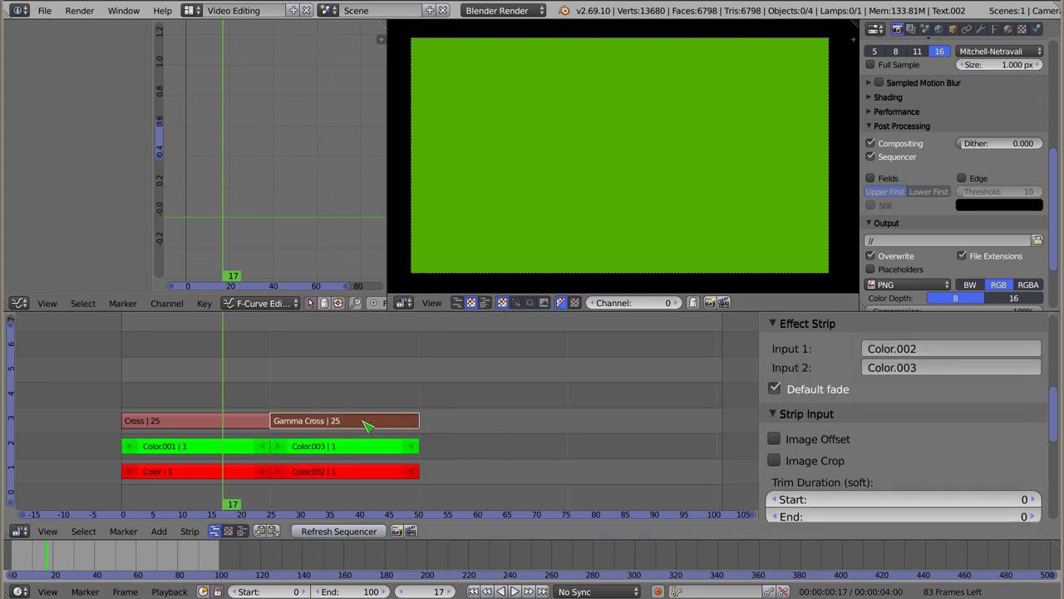
# - Preview the Gamma Cross at frame 27, then the Cross mid-blend around frame 10
pyautogui.moveTo(275, 408)
pyautogui.mouseDown()
pyautogui.moveTo(418, 410)
pyautogui.moveTo(277, 396)
pyautogui.mouseUp()
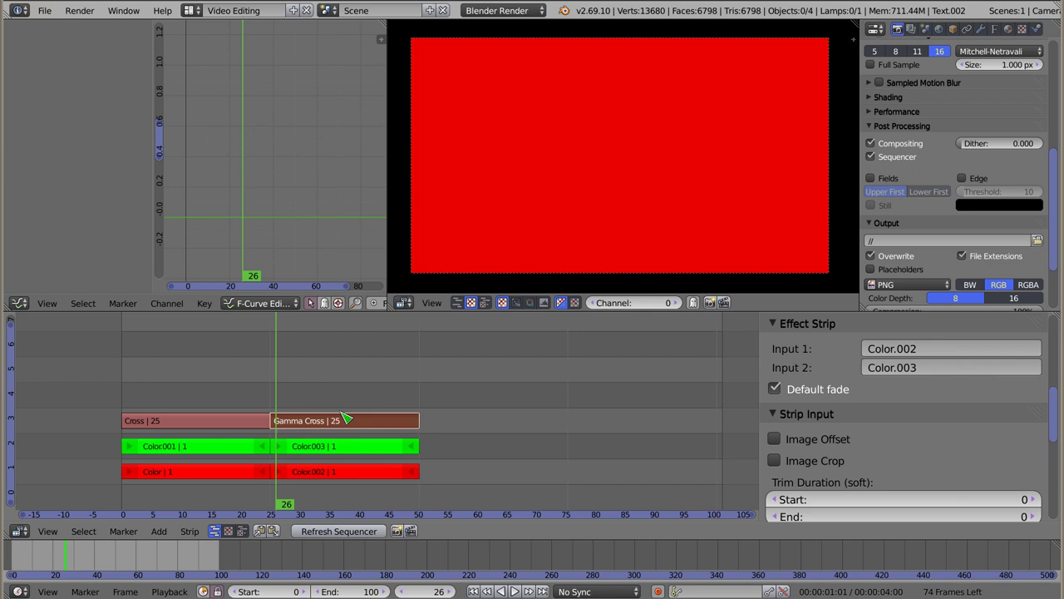
pyautogui.rightClick(200, 471)
pyautogui.rightClick(199, 447)
pyautogui.moveTo(200, 446); pyautogui.dragTo(184, 449)
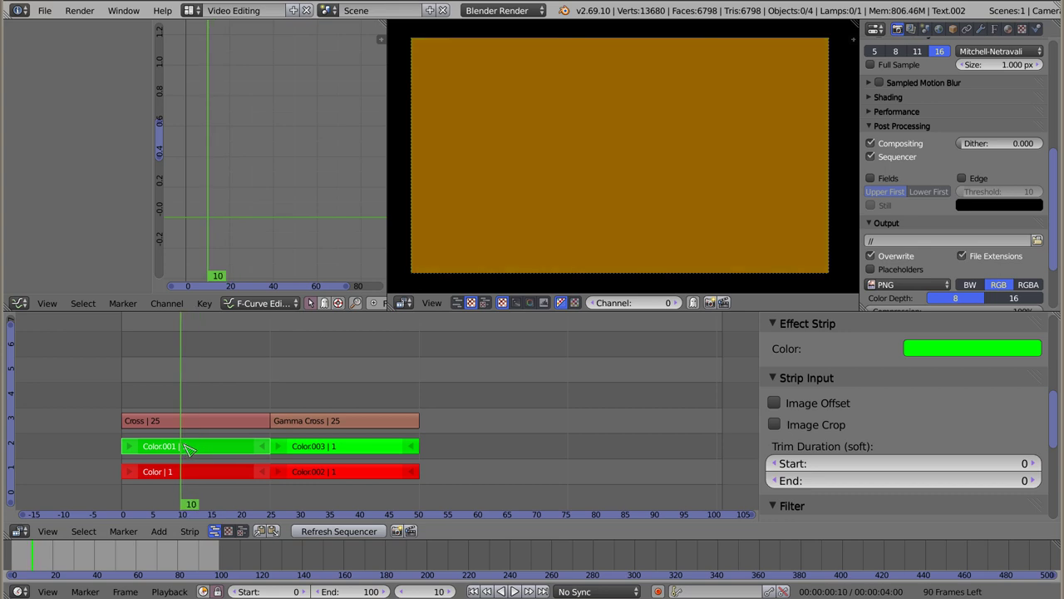
# - Trim the red and green Color strips so they end at frame 20
pyautogui.rightClick(261, 447)
pyautogui.keyDown('shift'); pyautogui.rightClick(264, 472); pyautogui.keyUp('shift')
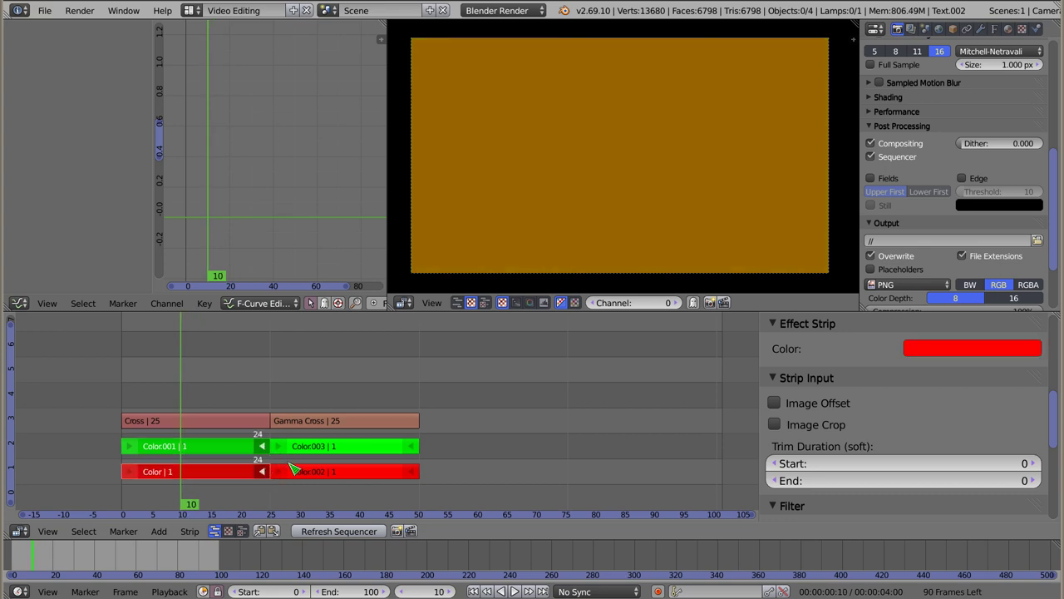
pyautogui.press('g')
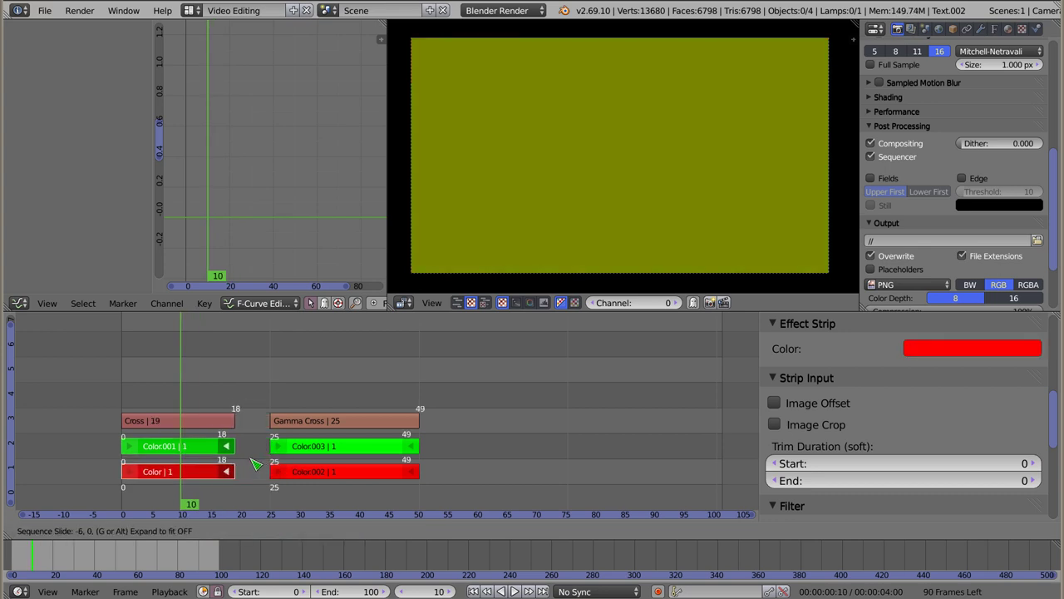
pyautogui.click(271, 463)
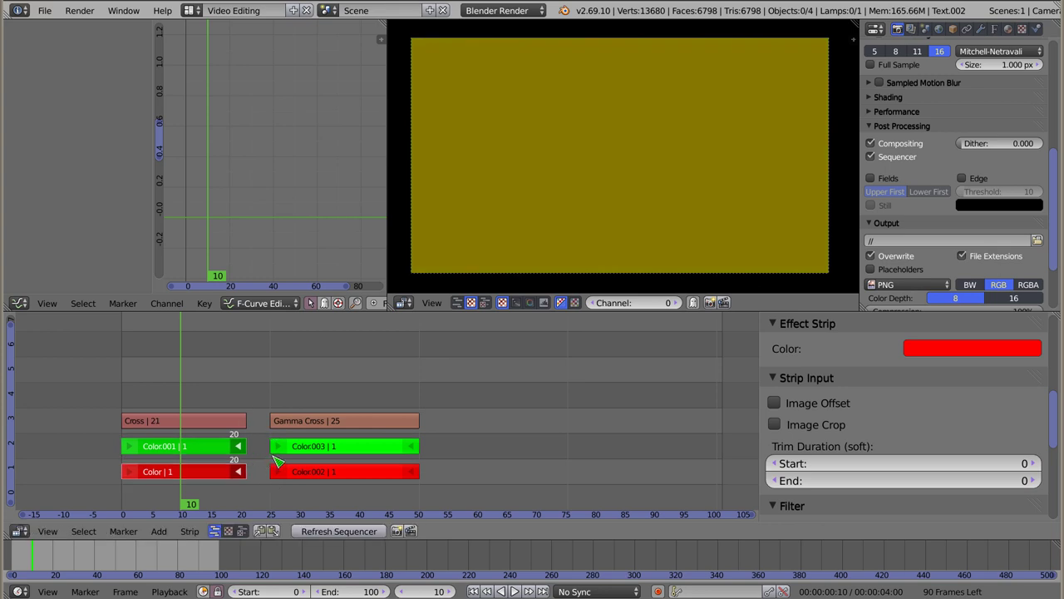
# - Move Color.002 and Color.003 to start at frame 21 and trim them to end at frame 41
pyautogui.rightClick(413, 450)
pyautogui.keyDown('shift'); pyautogui.rightClick(413, 471); pyautogui.keyUp('shift')
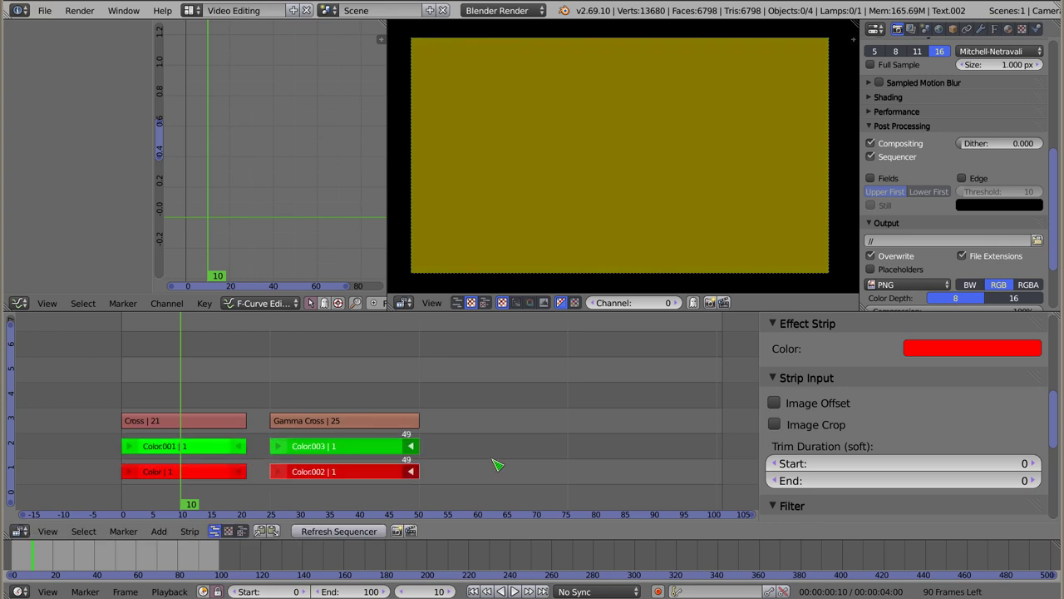
pyautogui.press('g')
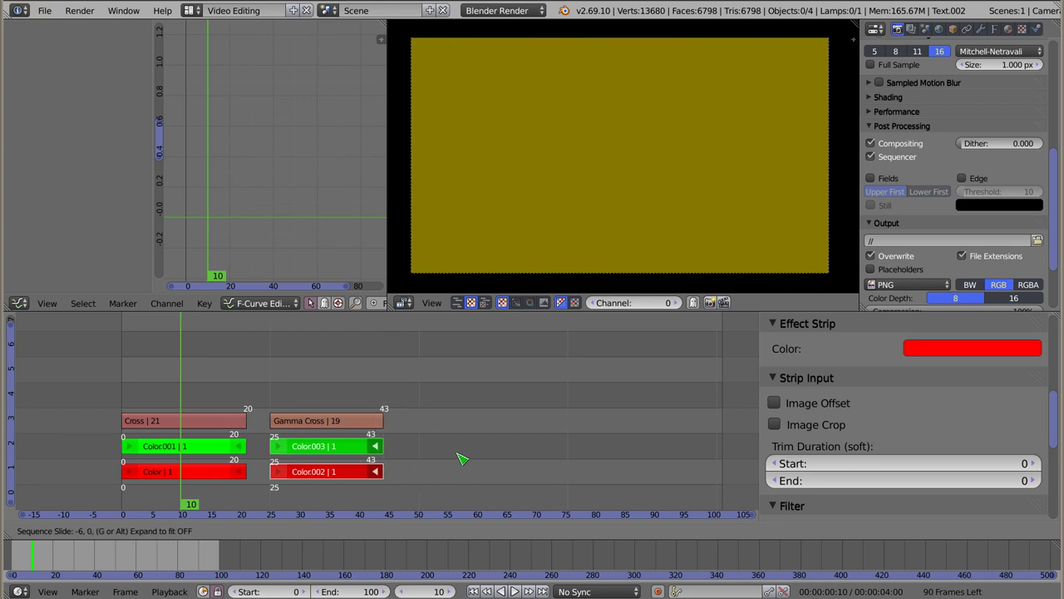
pyautogui.rightClick(457, 459)
pyautogui.rightClick(320, 449)
pyautogui.keyDown('shift'); pyautogui.rightClick(324, 472); pyautogui.keyUp('shift')
pyautogui.press('g')
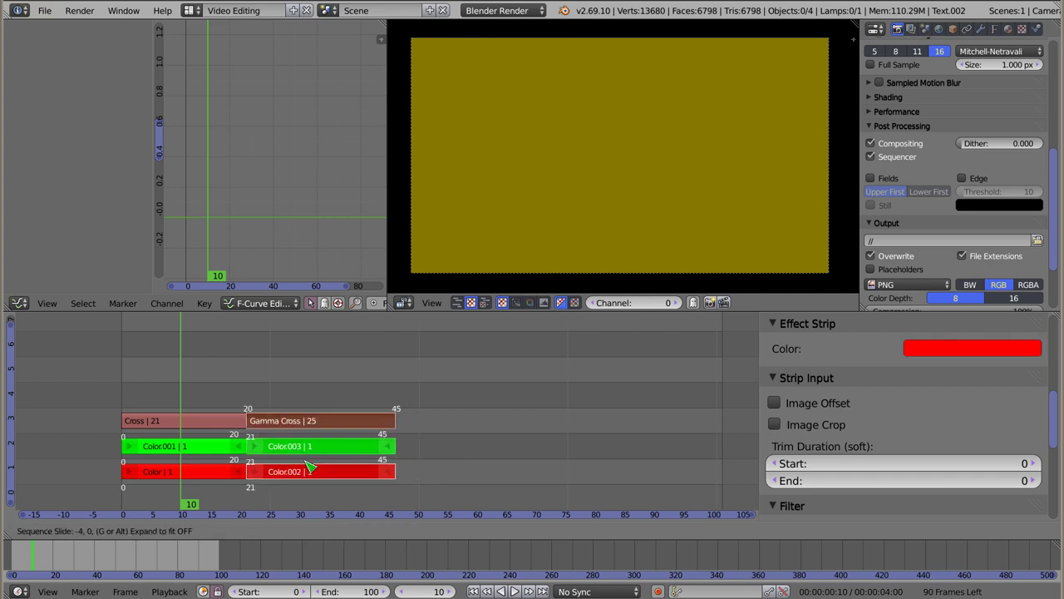
pyautogui.click(308, 468)
pyautogui.rightClick(389, 447)
pyautogui.keyDown('shift'); pyautogui.rightClick(389, 470); pyautogui.keyUp('shift')
pyautogui.press('g')
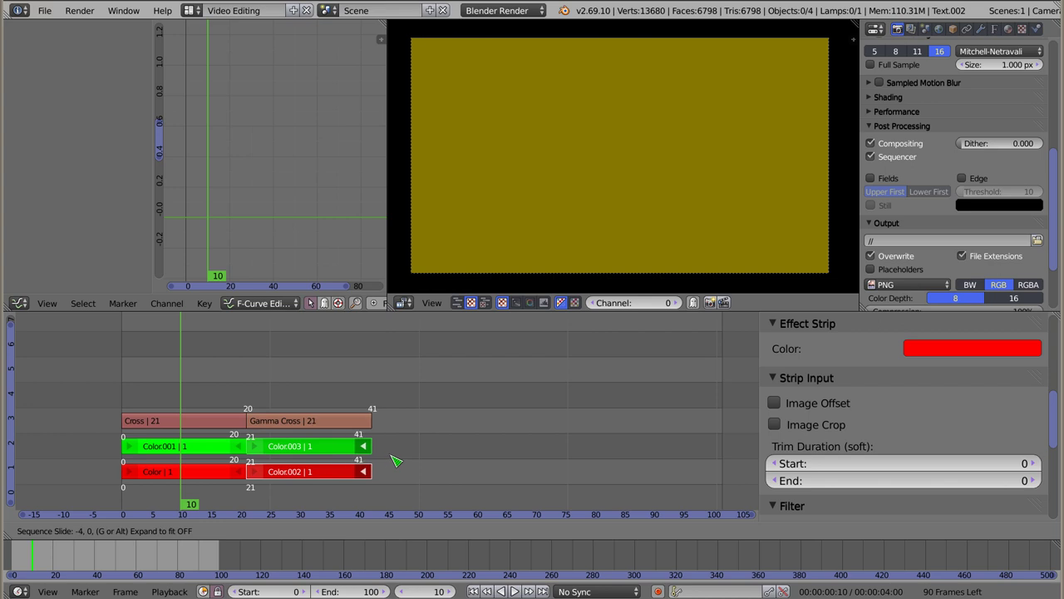
pyautogui.click(396, 459)
# - Group the red Color strip and the Cross strip into a MetaStrip and scrub through it
pyautogui.rightClick(171, 472)
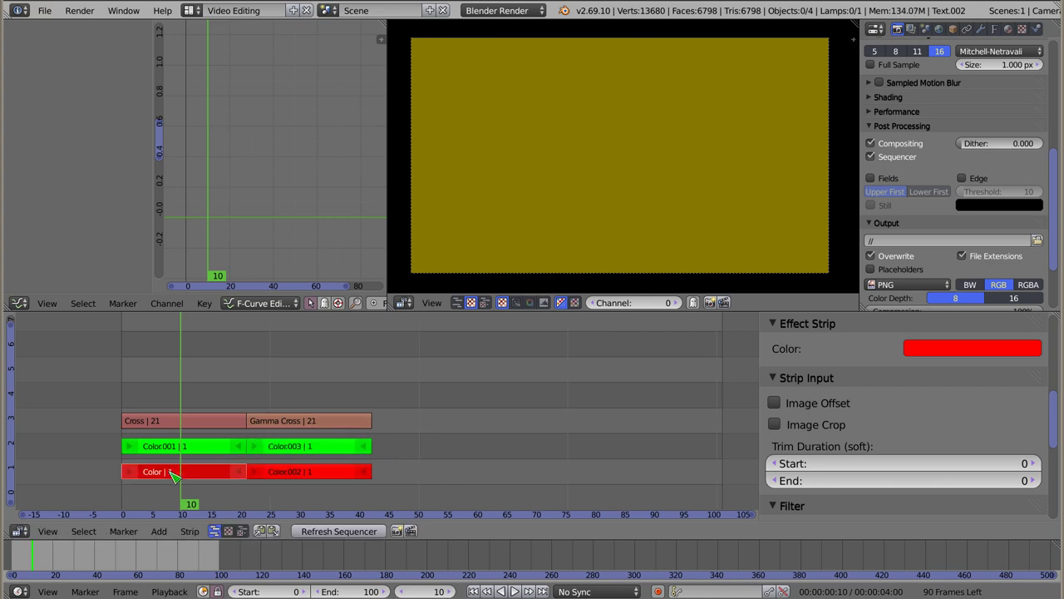
pyautogui.rightClick(183, 424)
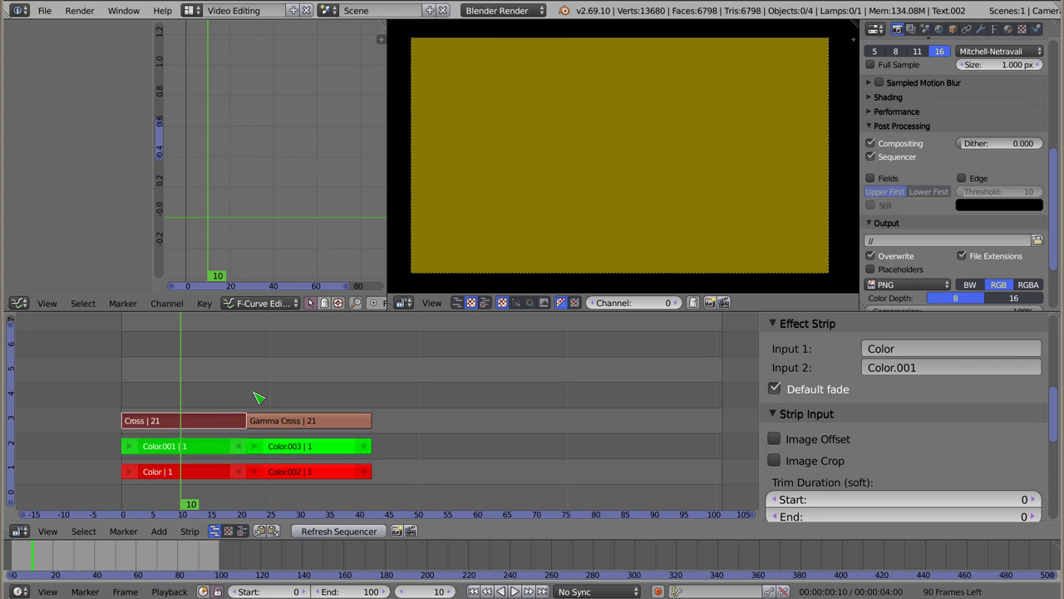
pyautogui.hotkey('ctrl', 'g')
pyautogui.moveTo(166, 423)
pyautogui.mouseDown()
pyautogui.moveTo(195, 433)
pyautogui.moveTo(160, 435)
pyautogui.mouseUp()
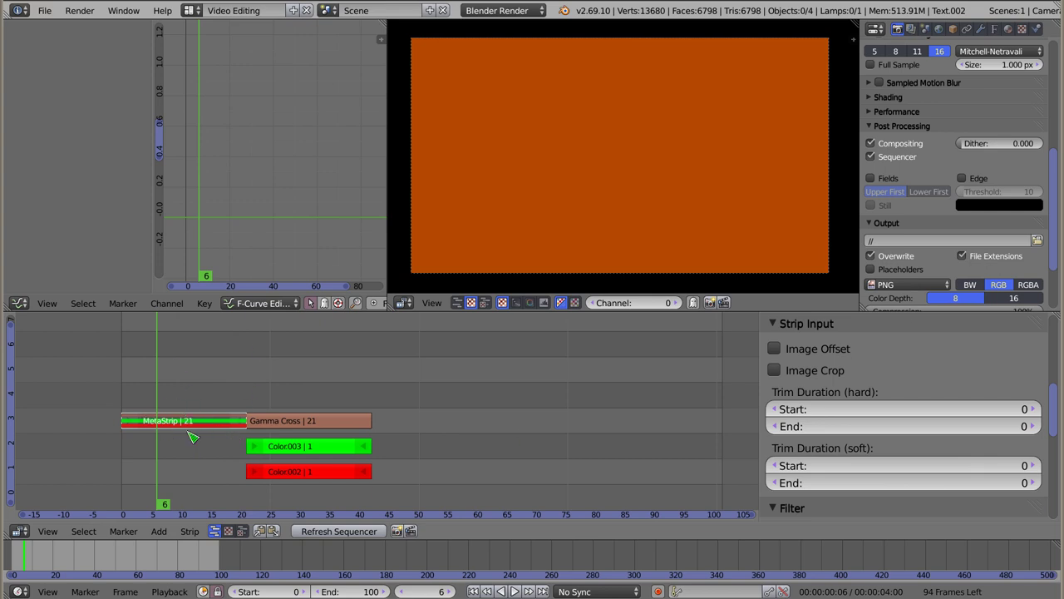
# - Group Color.002, Color.003 and Gamma Cross into MetaStrip.001 and move it to channel 4 at frame 0
pyautogui.rightClick(312, 473)
pyautogui.keyDown('shift'); pyautogui.rightClick(312, 449); pyautogui.keyUp('shift')
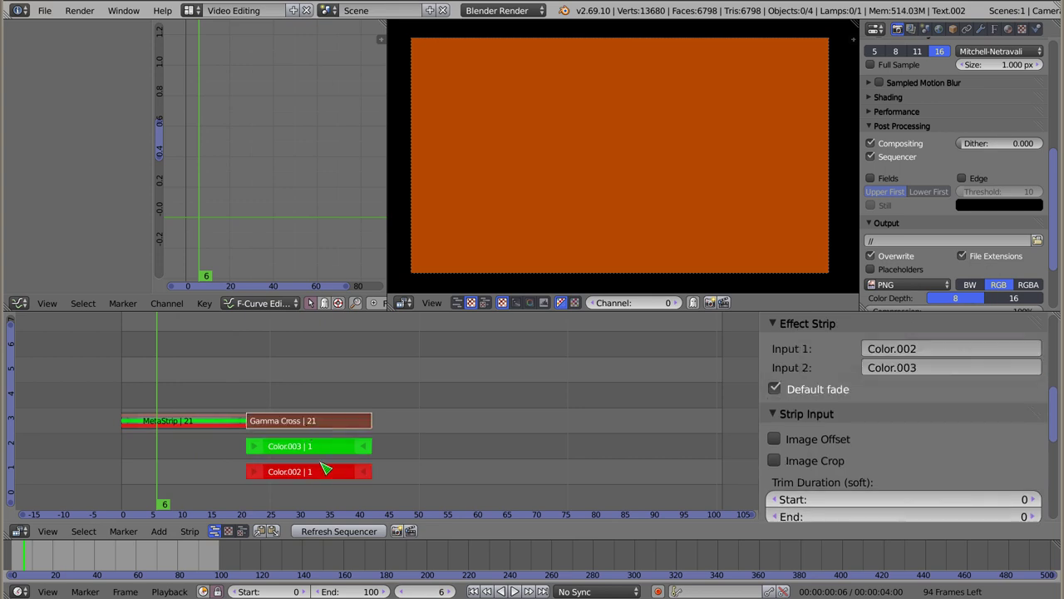
pyautogui.hotkey('ctrl', 'g')
pyautogui.press('g')
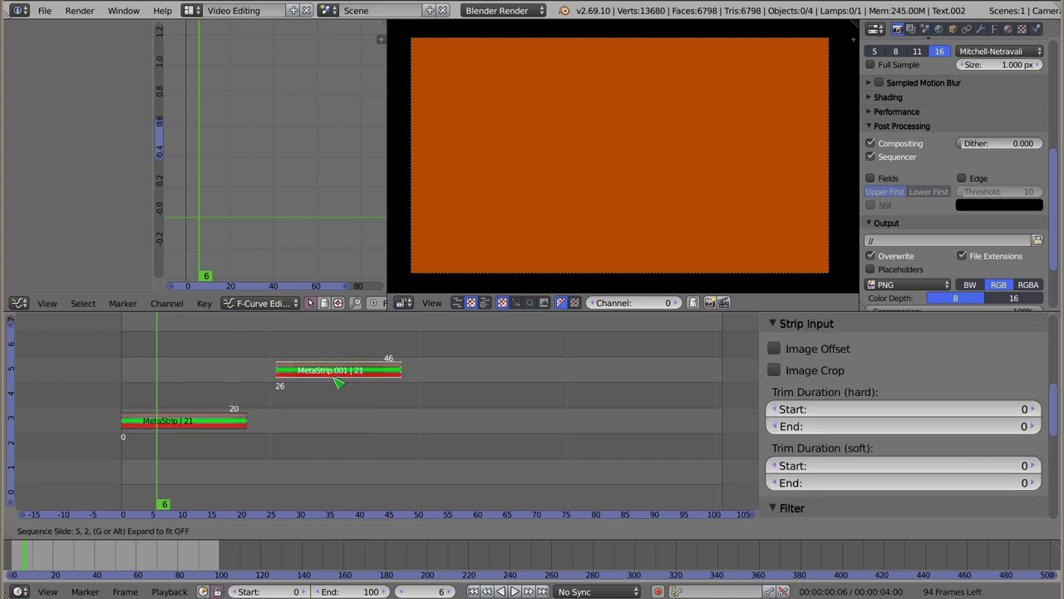
pyautogui.click(185, 403)
pyautogui.moveTo(163, 409)
pyautogui.mouseDown()
pyautogui.moveTo(202, 411)
pyautogui.moveTo(185, 410)
pyautogui.mouseUp()
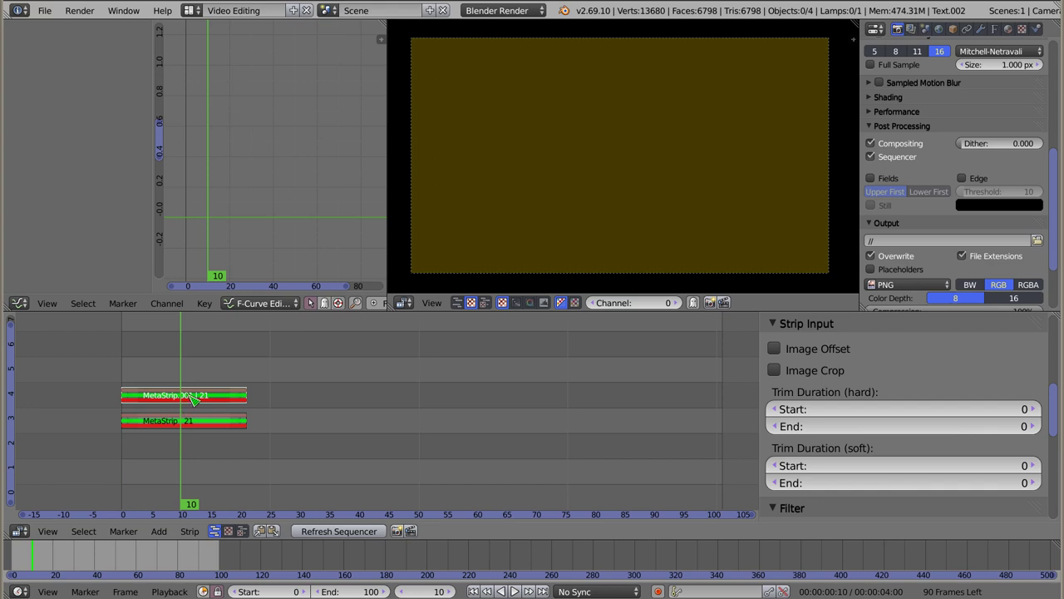
# - Cut both the channel-4 and channel-3 metastrips at frame 10
pyautogui.hotkey('shift', 'k')
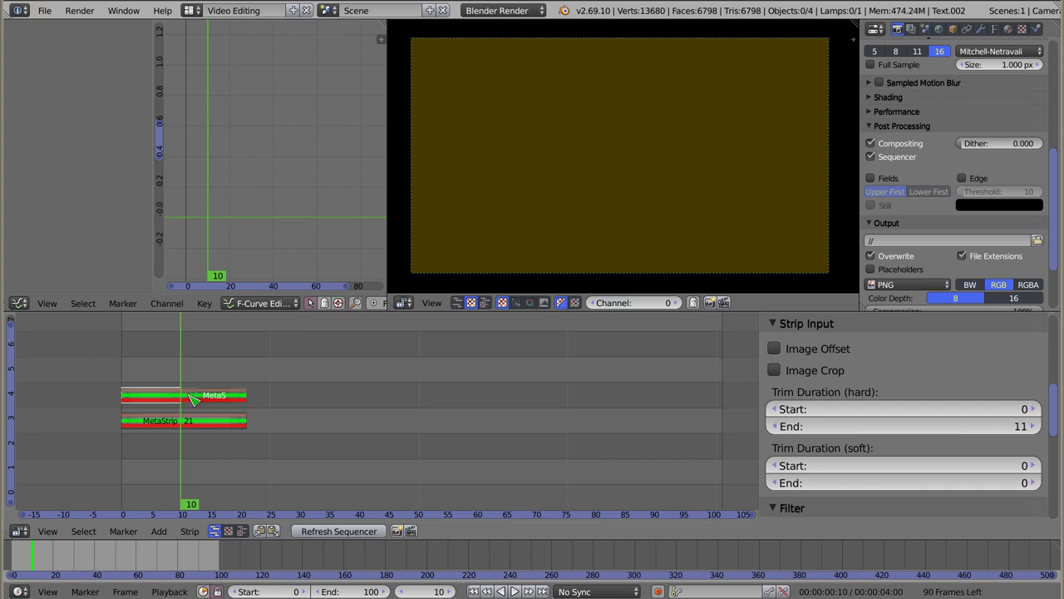
pyautogui.rightClick(195, 425)
pyautogui.hotkey('shift', 'k')
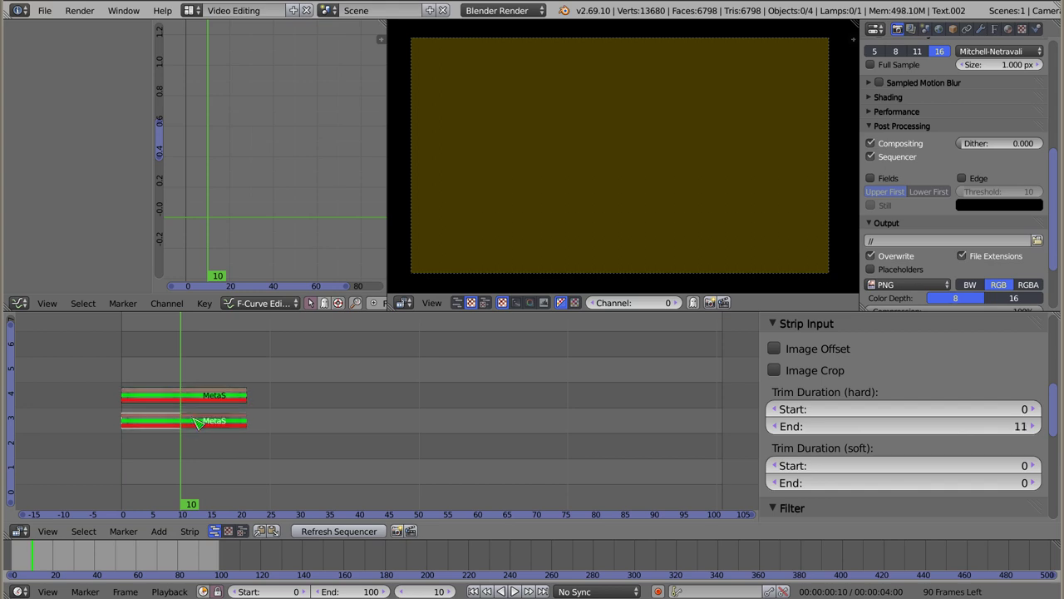
pyautogui.click(188, 397)
# - Move the right-hand pieces to frames 35–45, the channel-4 piece onto channel 3 and the channel-3 piece onto channel 2
pyautogui.rightClick(212, 402)
pyautogui.rightClick(216, 427)
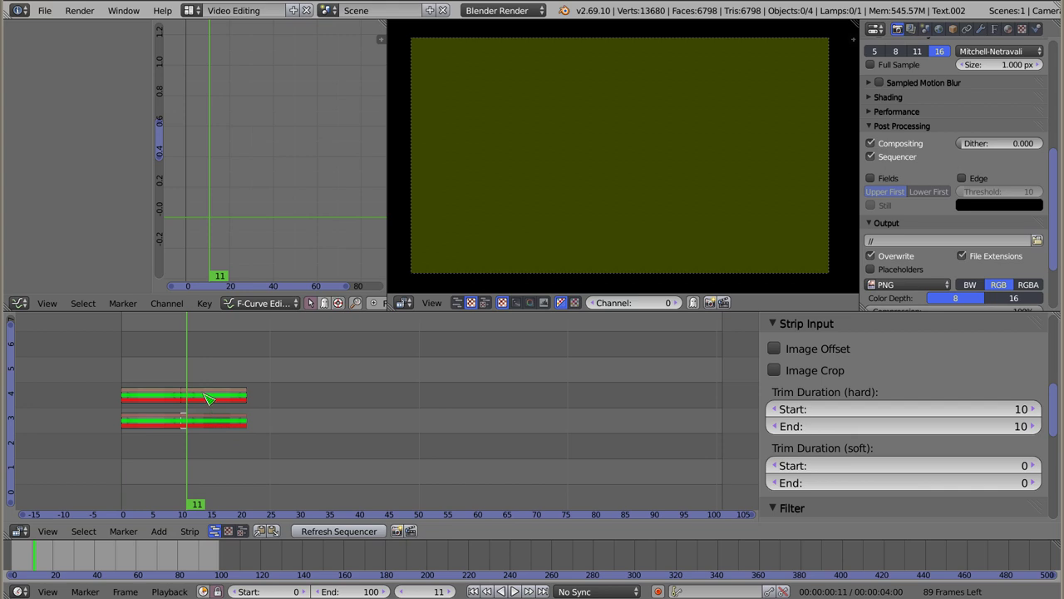
pyautogui.rightClick(208, 397)
pyautogui.press('g')
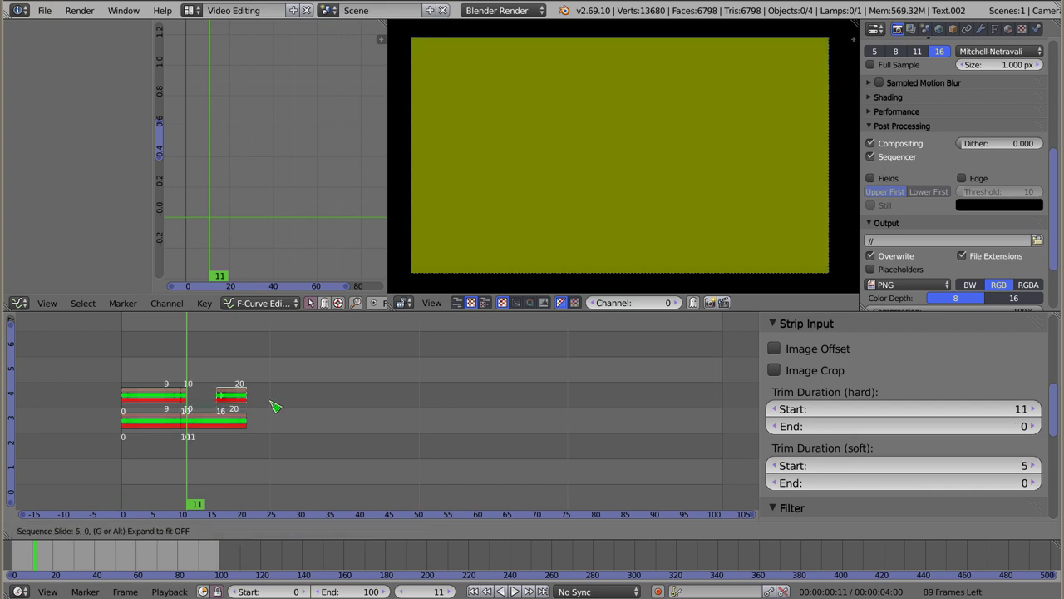
pyautogui.press('Escape')
pyautogui.press('g')
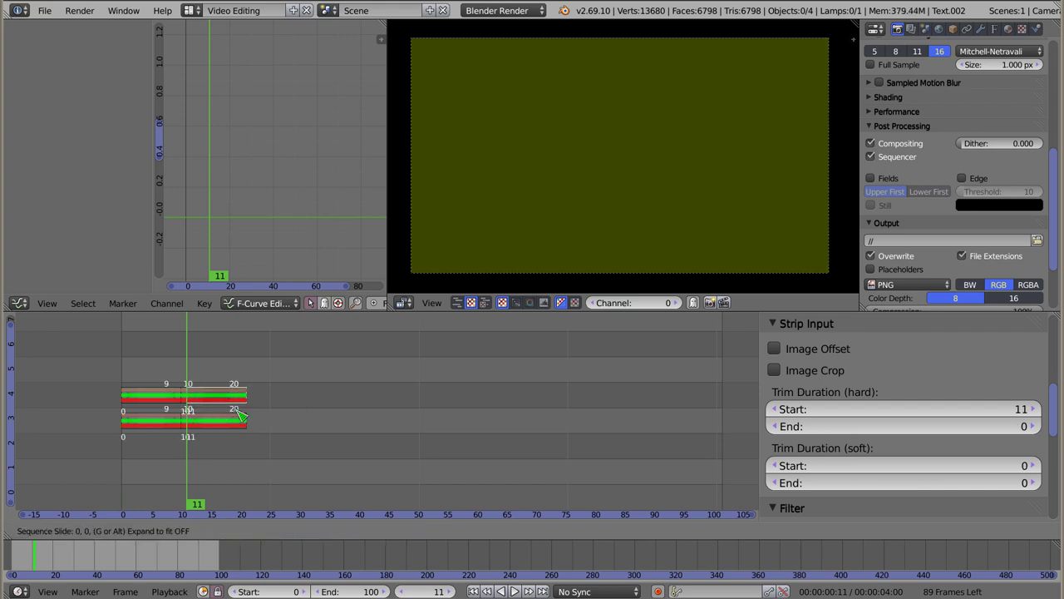
pyautogui.click(367, 441)
pyautogui.rightClick(224, 422)
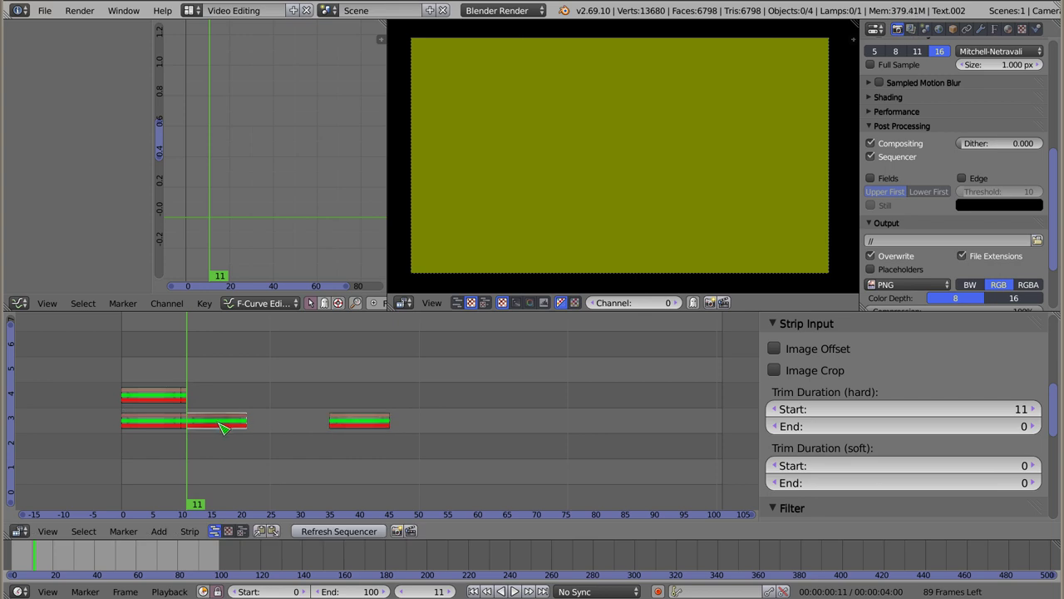
pyautogui.press('g')
pyautogui.click(360, 455)
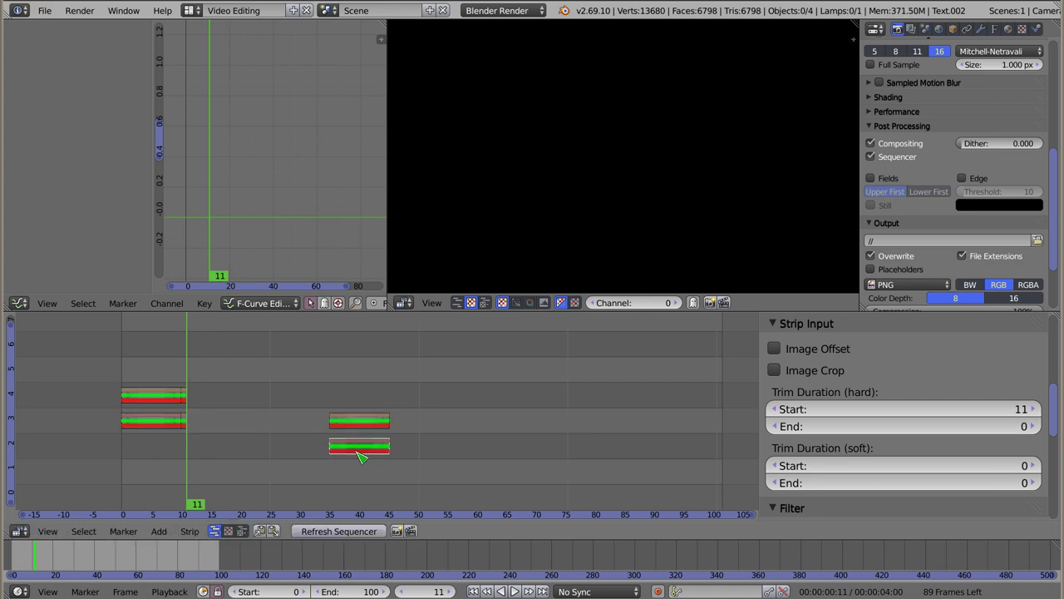
# - Move the left channel-4 piece out beyond frame 30
pyautogui.rightClick(160, 400)
pyautogui.press('g')
pyautogui.click(364, 398)
pyautogui.rightClick(142, 424)
# - Place the selected strip on channel 5 near frame 35
pyautogui.press('g')
pyautogui.click(366, 381)
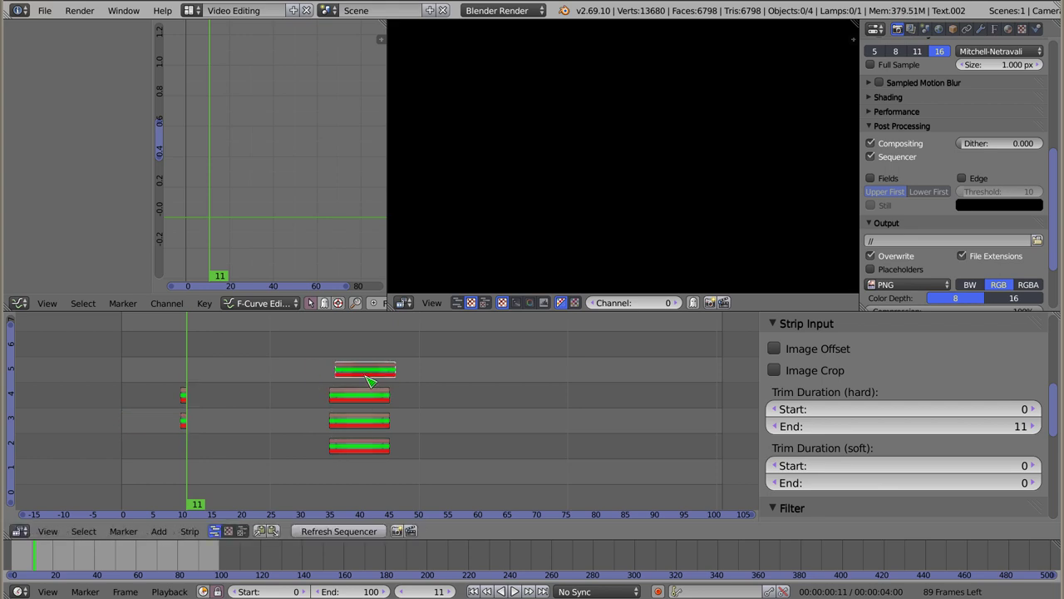
pyautogui.scroll(2, 190, 421)
pyautogui.scroll(3, 188, 420)
pyautogui.scroll(4, 170, 412)
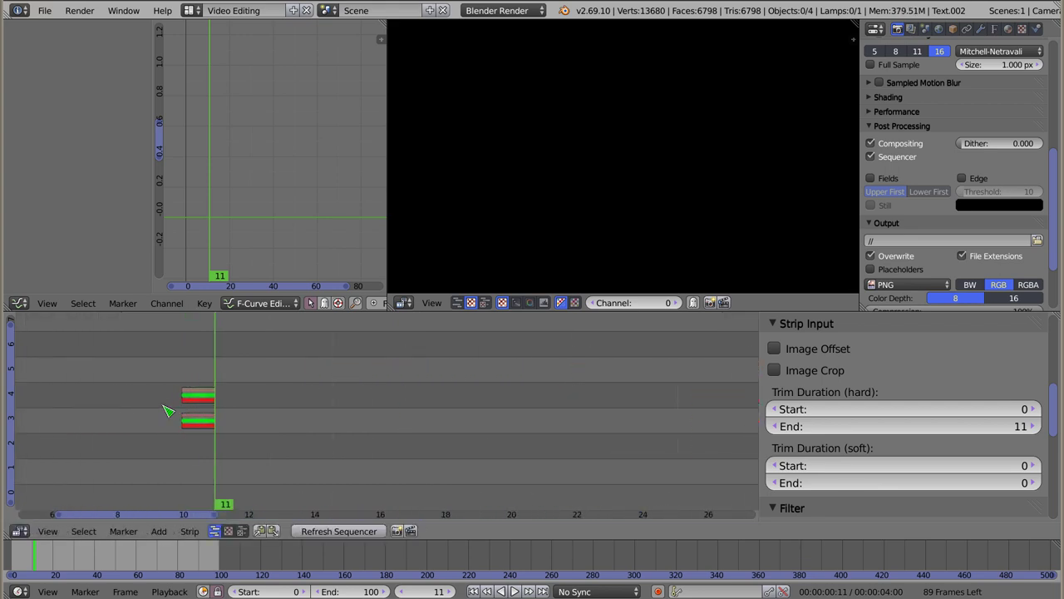
pyautogui.scroll(3, 190, 422)
# - Slide the upper one-frame meta strip beside the lower one on channel 3, compare frames 9 and 10, then delete it
pyautogui.rightClick(246, 399)
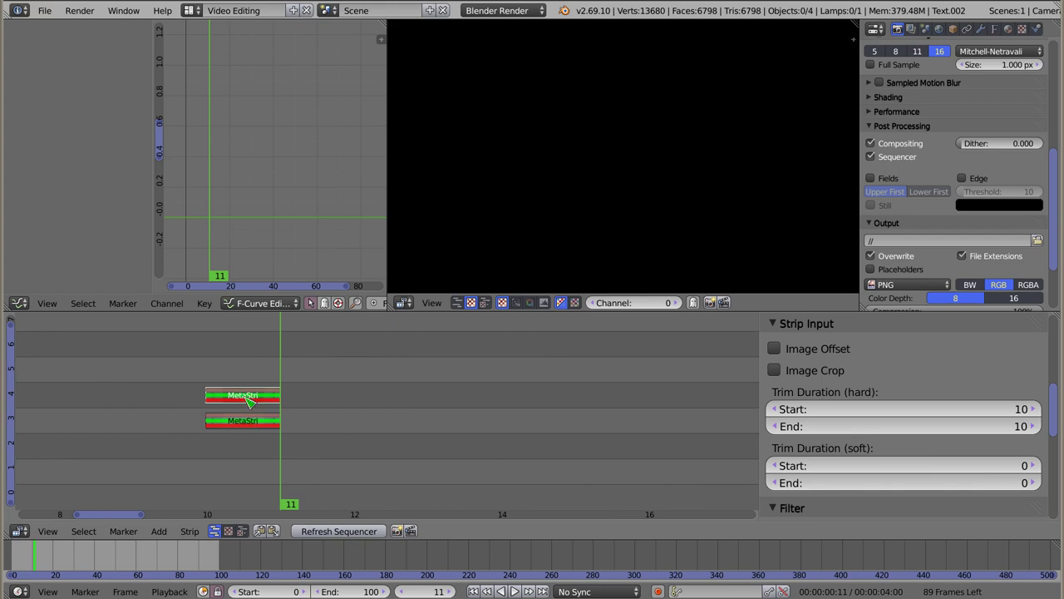
pyautogui.moveTo(245, 399); pyautogui.dragTo(143, 405, button='right')
pyautogui.click(143, 406)
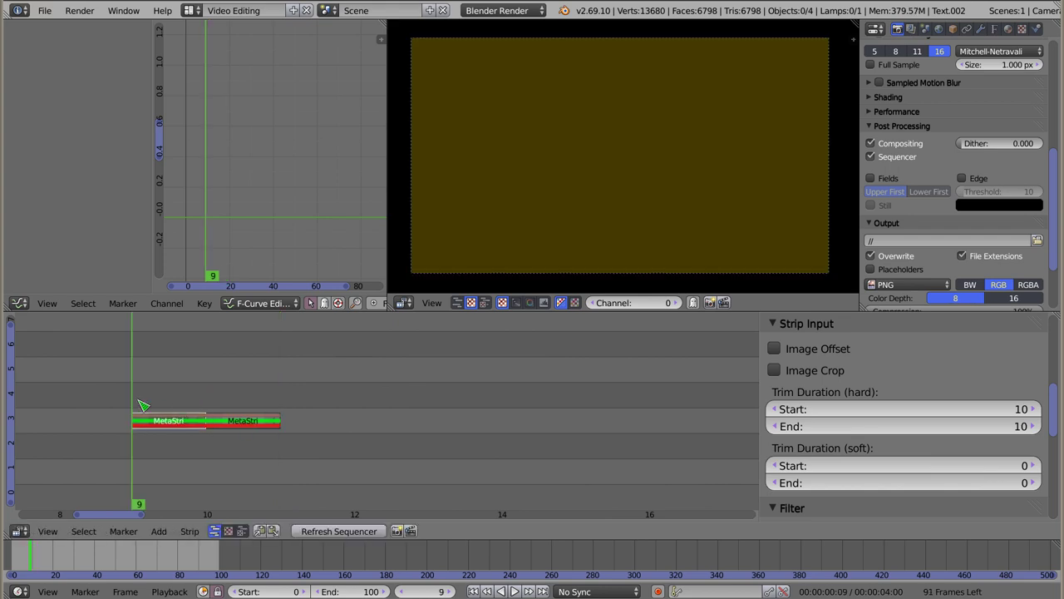
pyautogui.moveTo(175, 405)
pyautogui.mouseDown()
pyautogui.moveTo(186, 409)
pyautogui.moveTo(156, 409)
pyautogui.mouseUp()
pyautogui.click(203, 400)
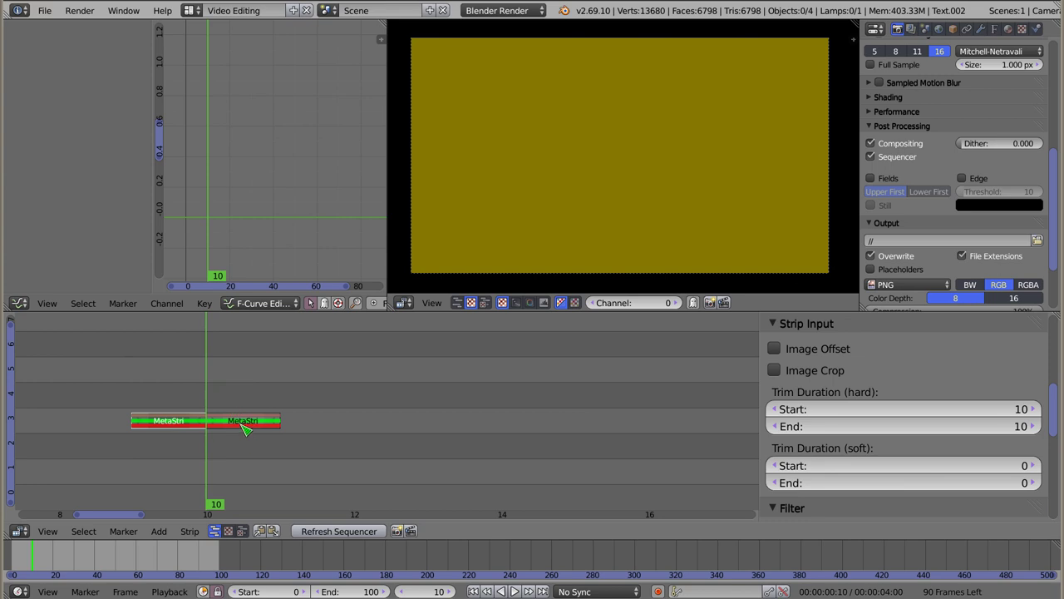
pyautogui.moveTo(138, 400); pyautogui.dragTo(166, 413)
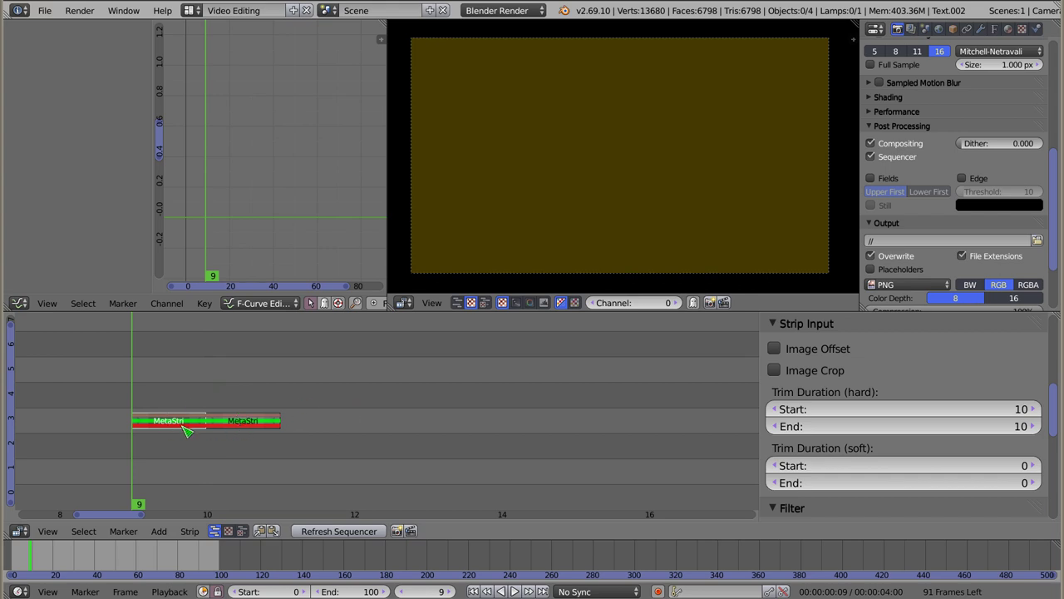
pyautogui.press('Delete')
# - Delete the remaining short meta strip
pyautogui.click(251, 422)
pyautogui.press('Delete')
pyautogui.scroll(-3, 225, 409)
pyautogui.scroll(-4, 225, 408)
pyautogui.scroll(-2, 249, 403)
# - Ungroup the channel-5 meta strip into Color, Color.001 and the 21-frame Cross strip, then select Cross
pyautogui.rightClick(406, 375)
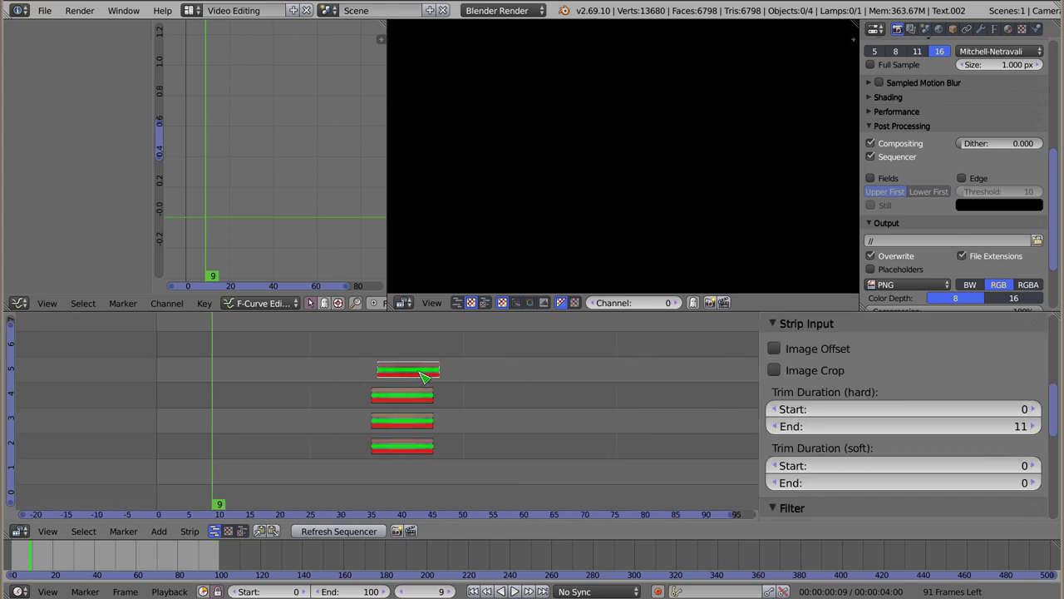
pyautogui.hotkey('alt', 'g')
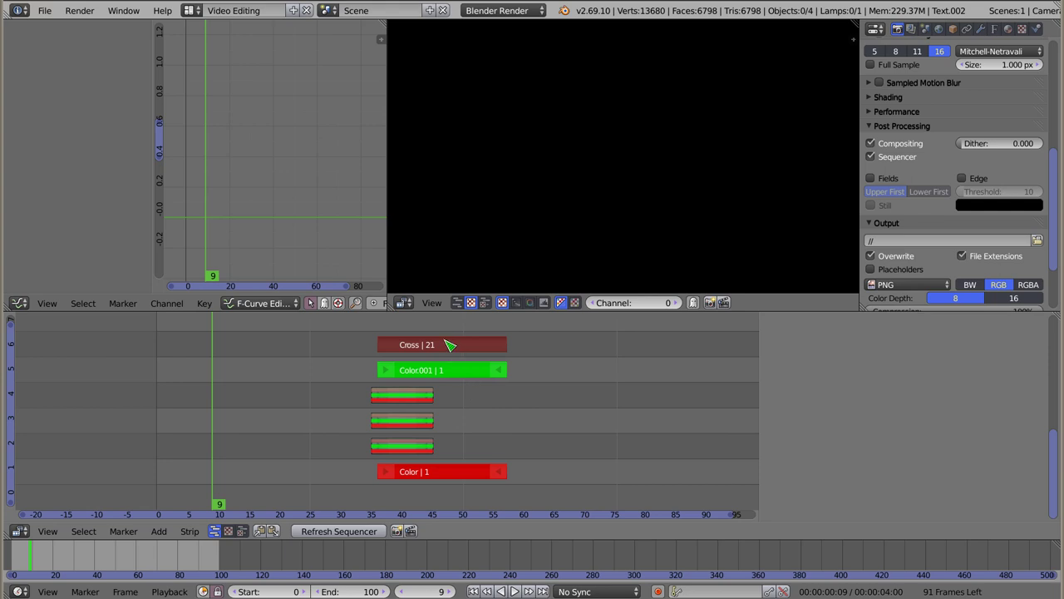
pyautogui.rightClick(449, 344)
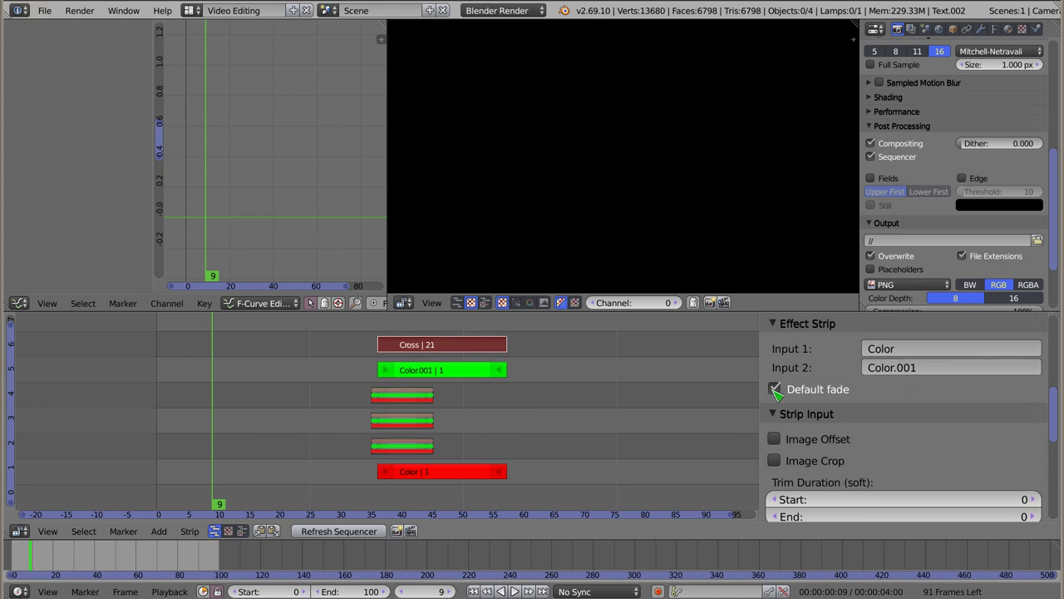
# - Move to frame 36 and turn off Default fade on the Cross strip
pyautogui.moveTo(384, 332)
pyautogui.mouseDown()
pyautogui.moveTo(424, 331)
pyautogui.moveTo(388, 343)
pyautogui.moveTo(507, 341)
pyautogui.moveTo(385, 346)
pyautogui.mouseUp()
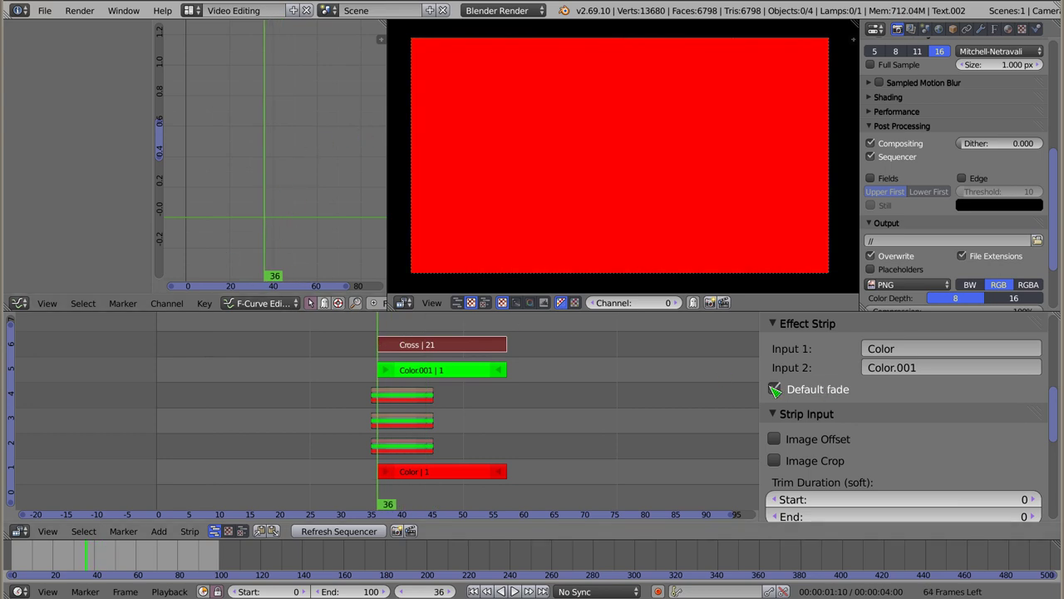
pyautogui.click(774, 389)
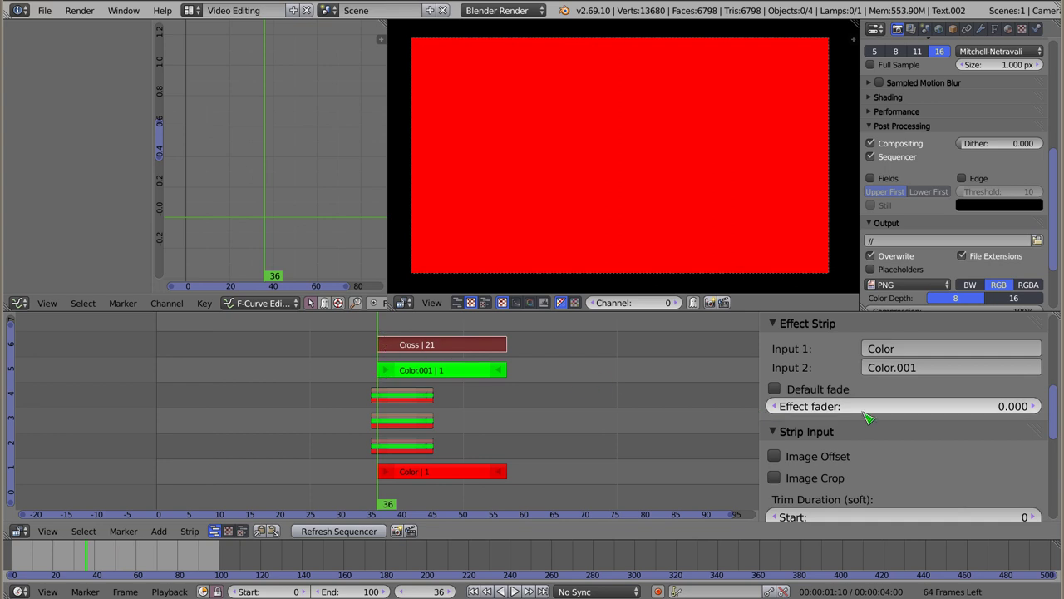
# - Keyframe the Effect fader at 0.000 on frame 36 and 1.000 on frame 57
pyautogui.press('i')
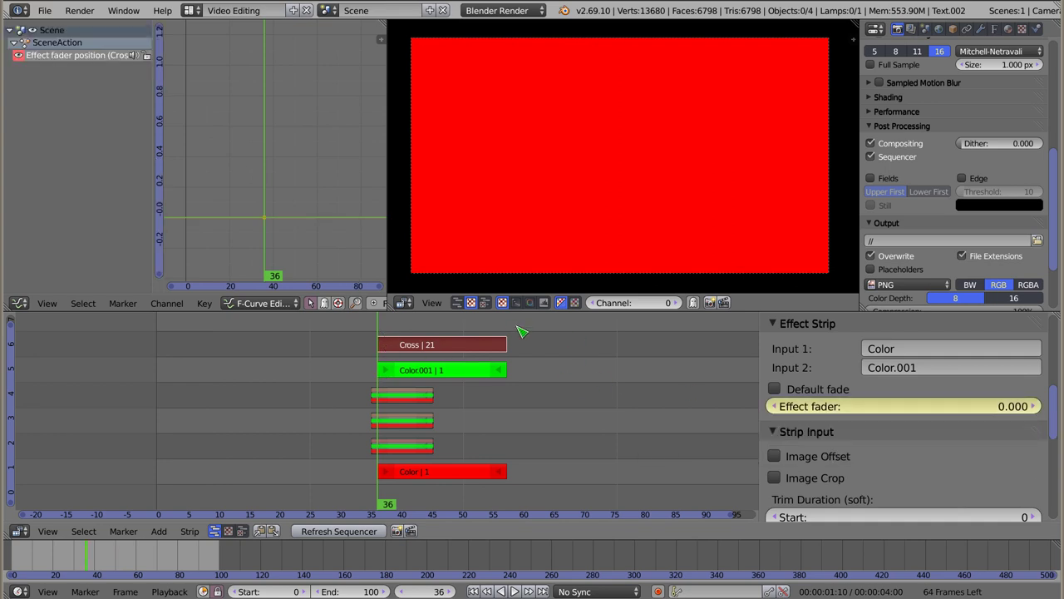
pyautogui.click(509, 331)
pyautogui.moveTo(870, 404); pyautogui.dragTo(1031, 406)
pyautogui.press('i')
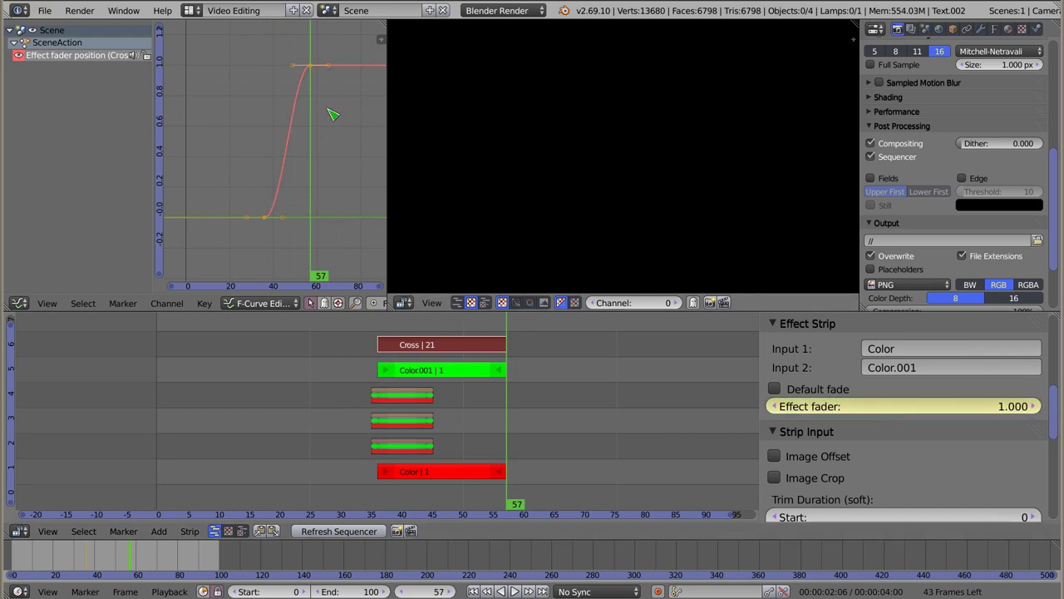
# - Fit the fader curve in the Graph Editor and play the crossfade from frame 35
pyautogui.press('Home')
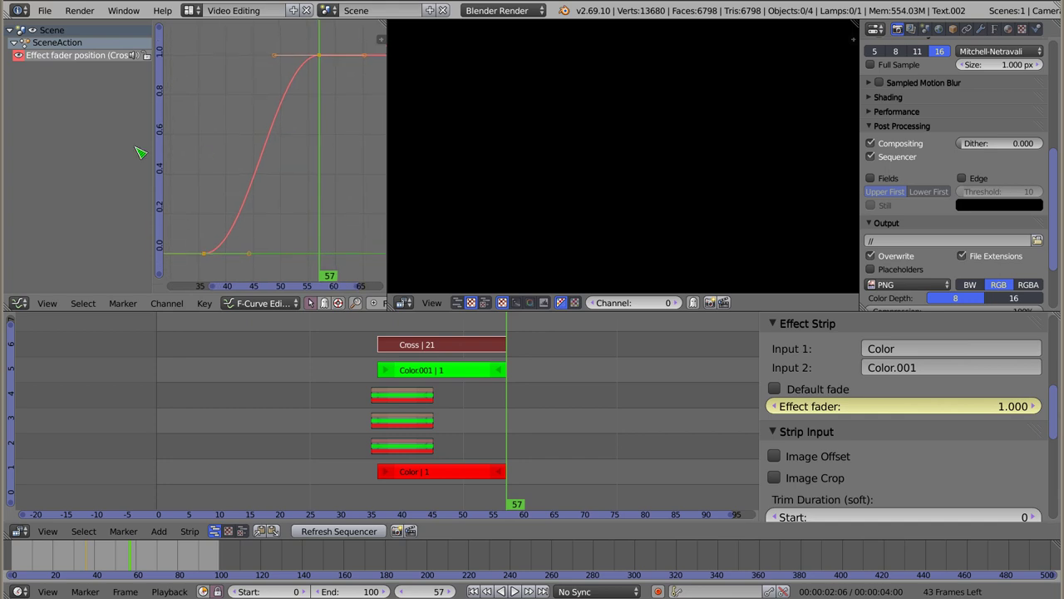
pyautogui.click(198, 141)
pyautogui.hotkey('alt', 'a')
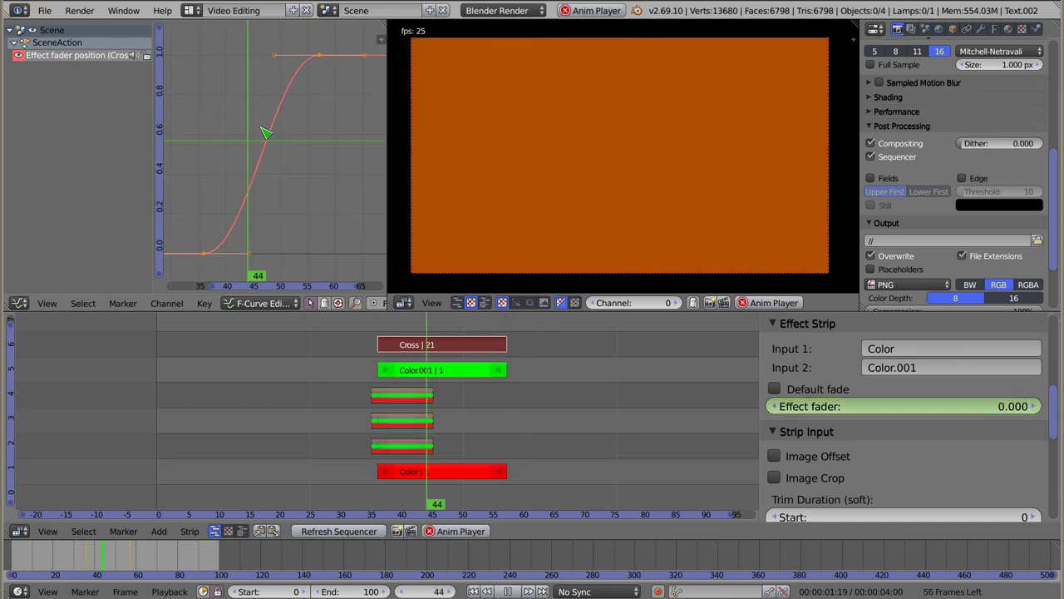
# - Stop playback and pull the upper keyframe's left handle downward
pyautogui.press('Escape')
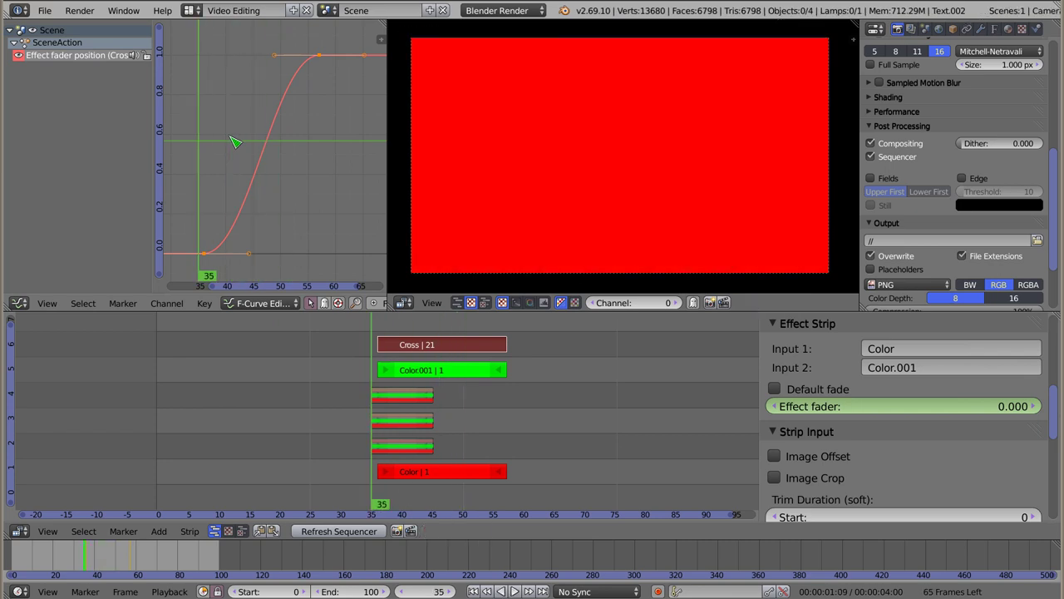
pyautogui.rightClick(276, 57)
pyautogui.press('g')
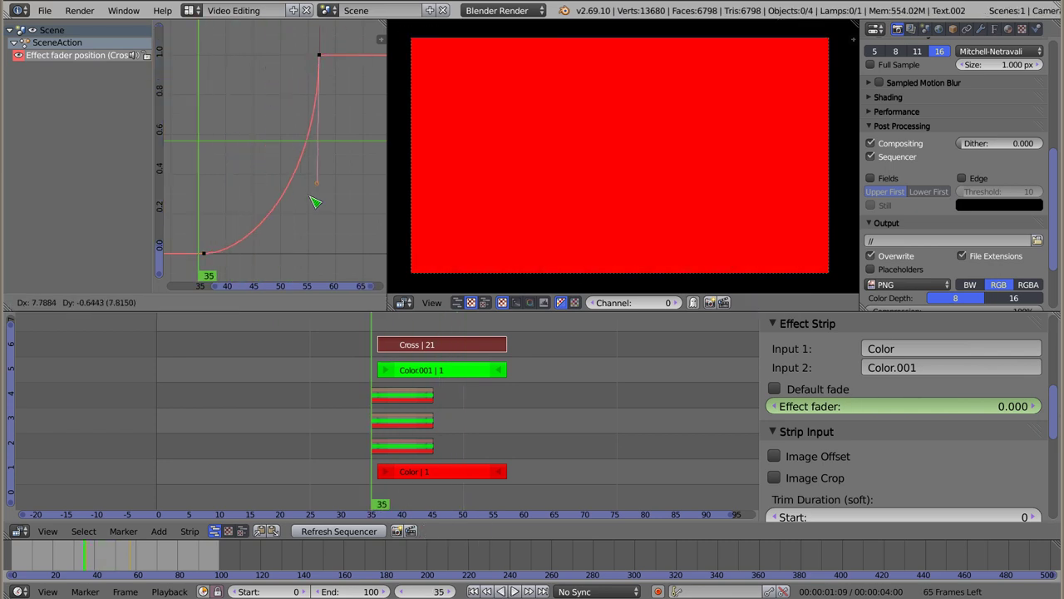
pyautogui.click(316, 202)
# - Raise the lower keyframe's right handle, then play back the reshaped fade
pyautogui.rightClick(205, 254)
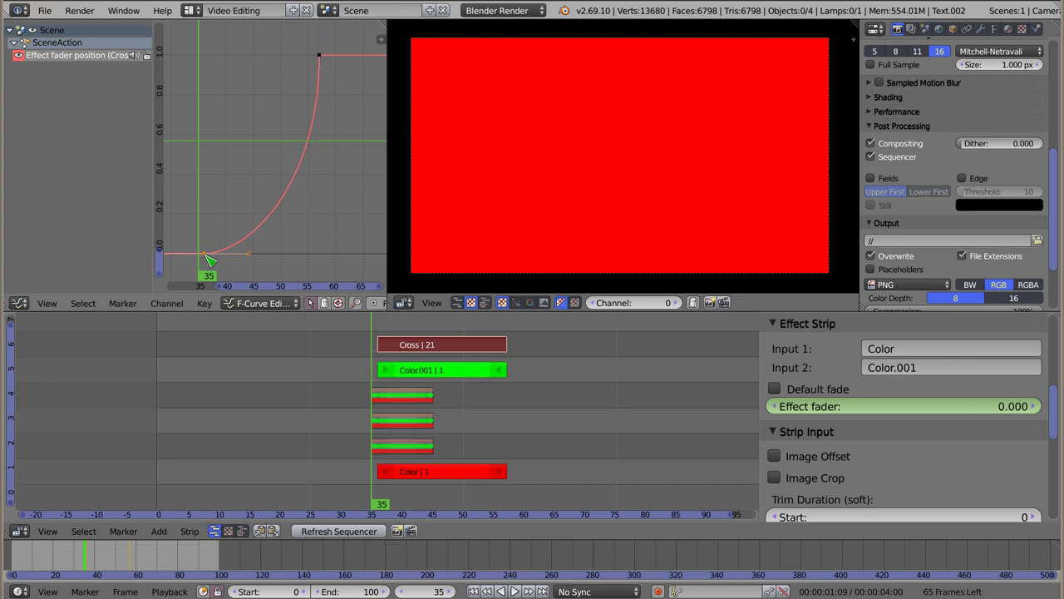
pyautogui.rightClick(248, 256)
pyautogui.press('g')
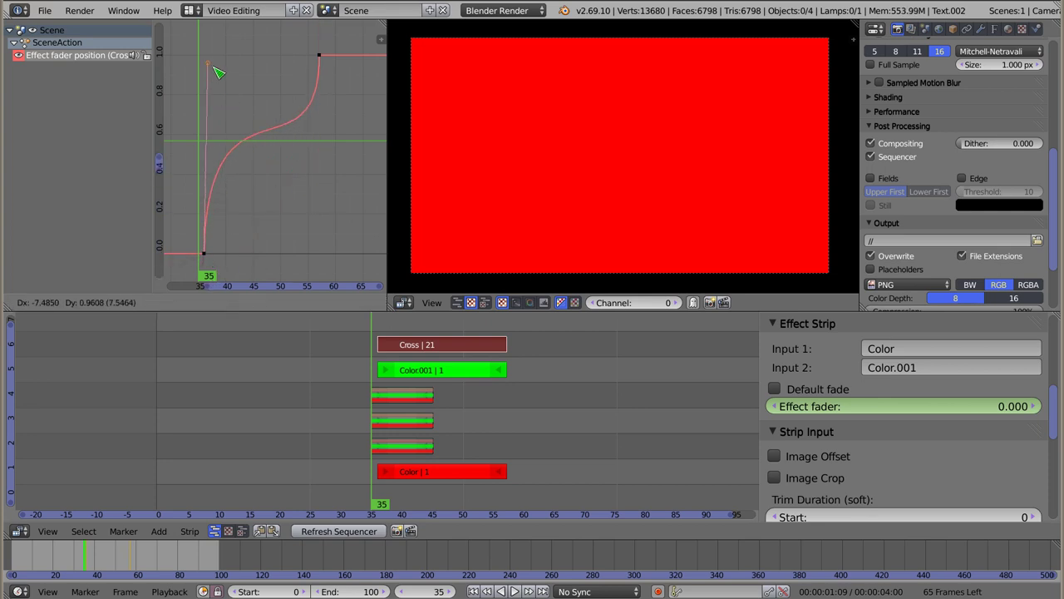
pyautogui.click(209, 67)
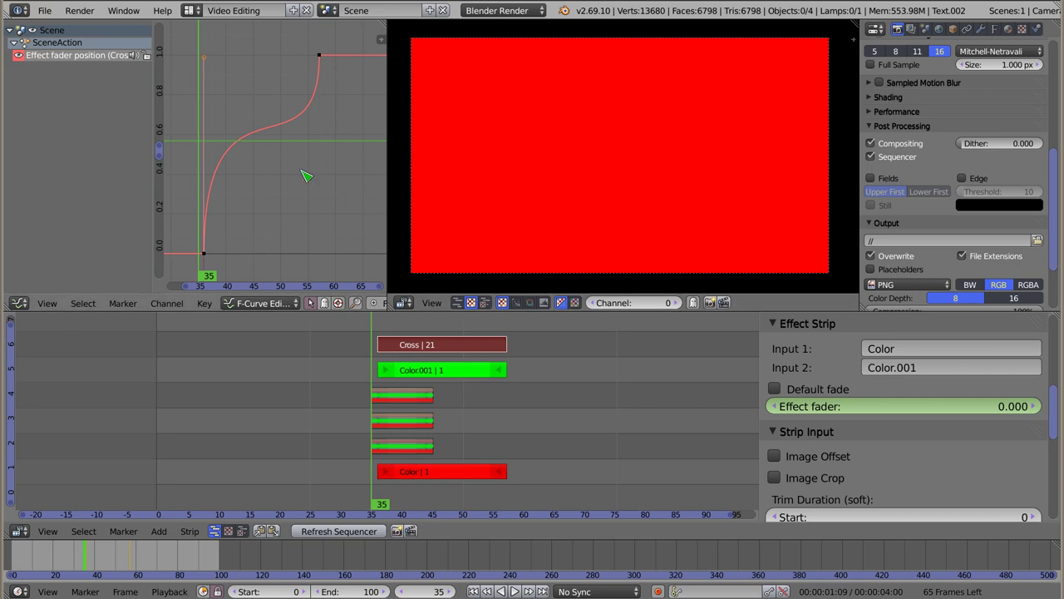
pyautogui.hotkey('alt', 'a')
pyautogui.press('Escape')
pyautogui.moveTo(200, 158); pyautogui.dragTo(321, 161)
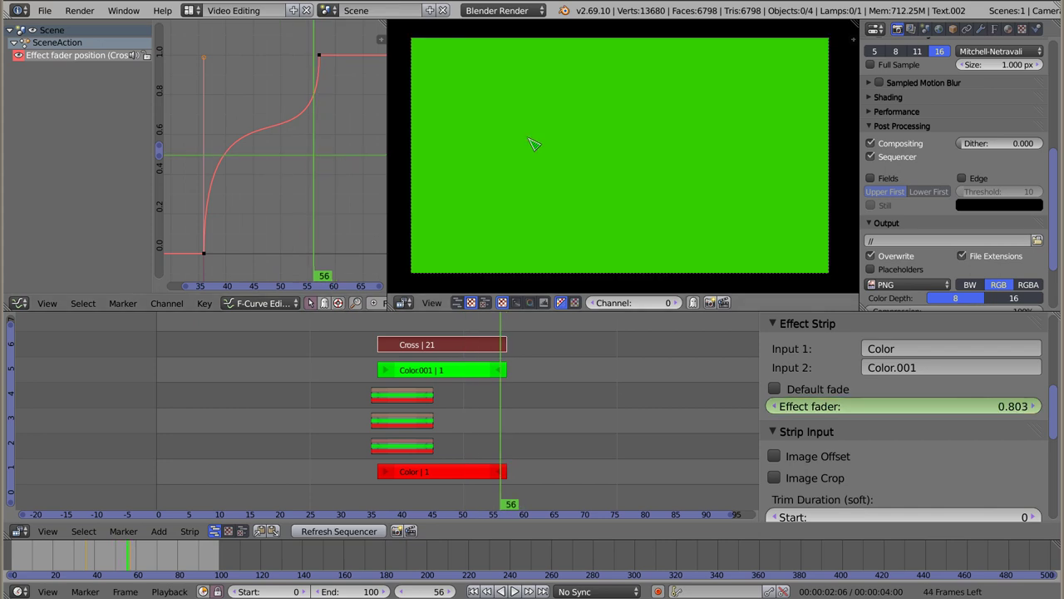